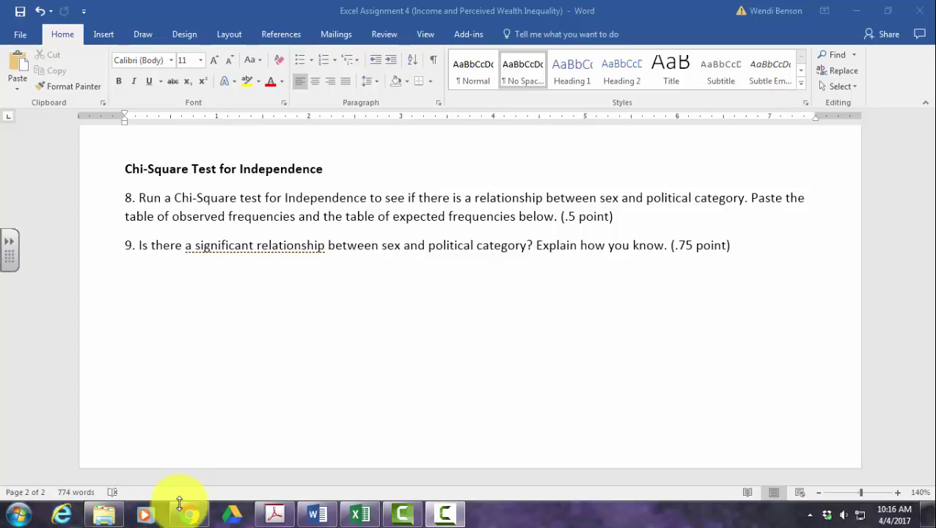
- View Table 1 of means and intercorrelations in the article PDF in Adobe Acrobat, and return to the Word assignment
left_click(277, 516)
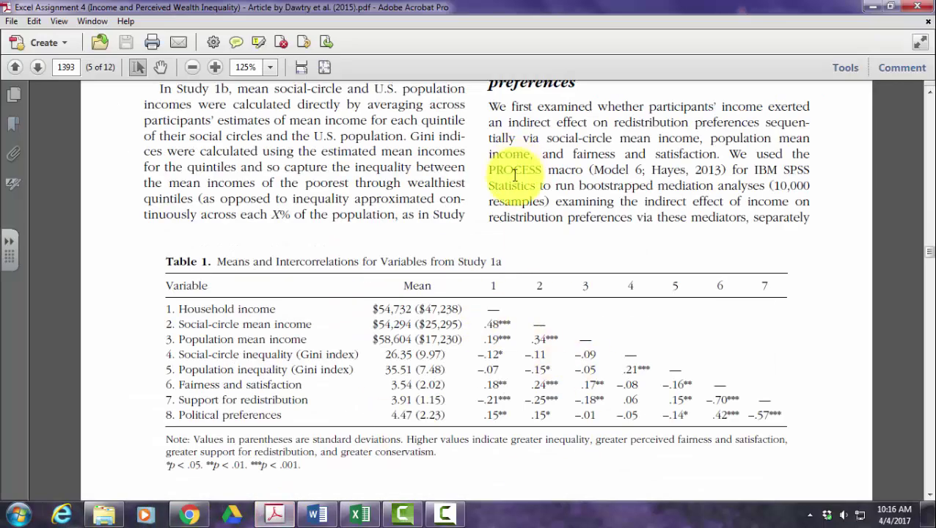
left_click(881, 7)
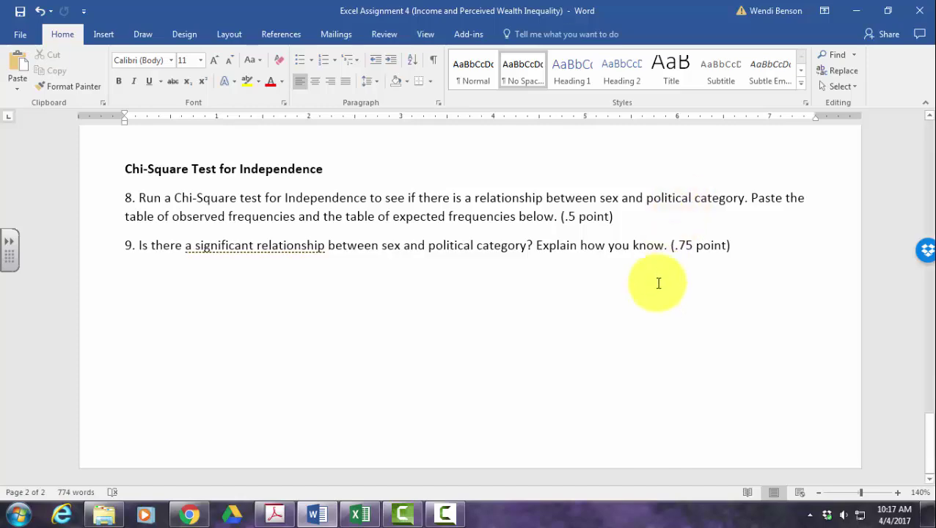
- Switch to the Excel data workbook and create a PivotTable from the Political Category and Sex columns (H:I) on a new worksheet
left_click(376, 518)
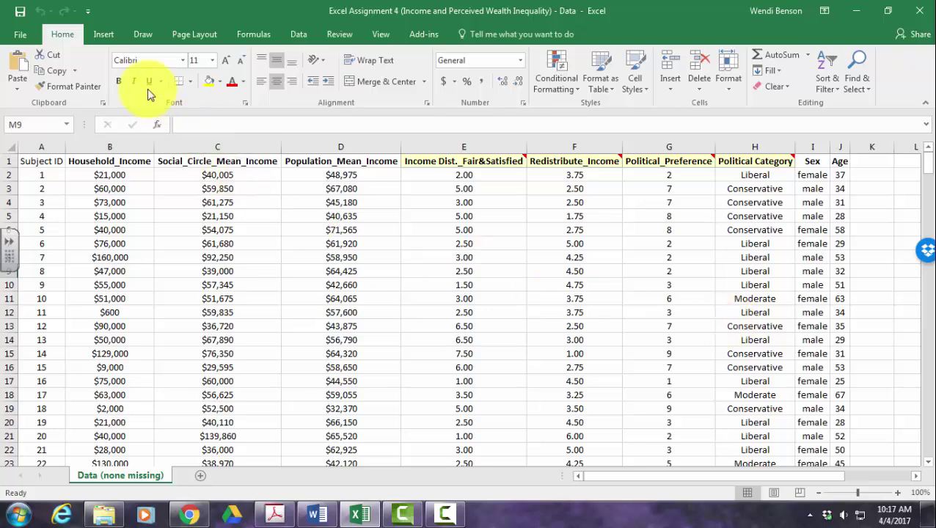
left_click(107, 35)
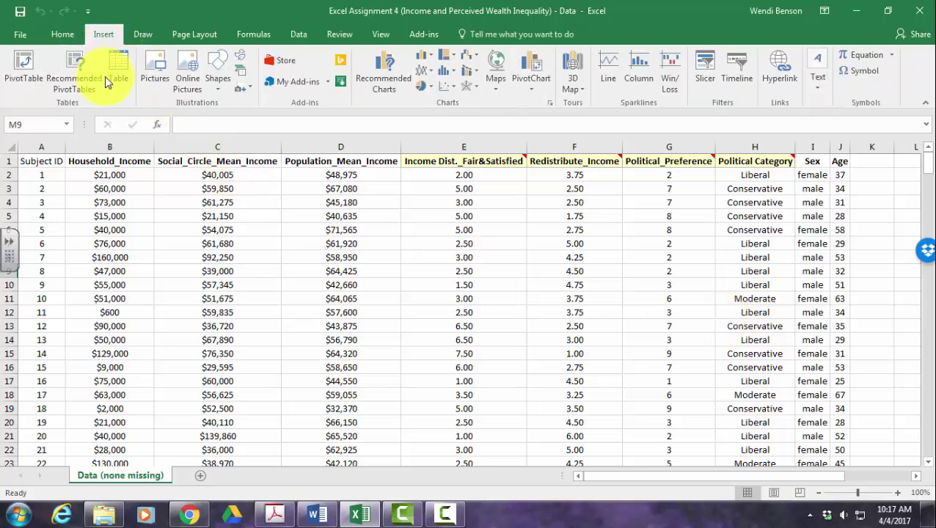
left_click(24, 80)
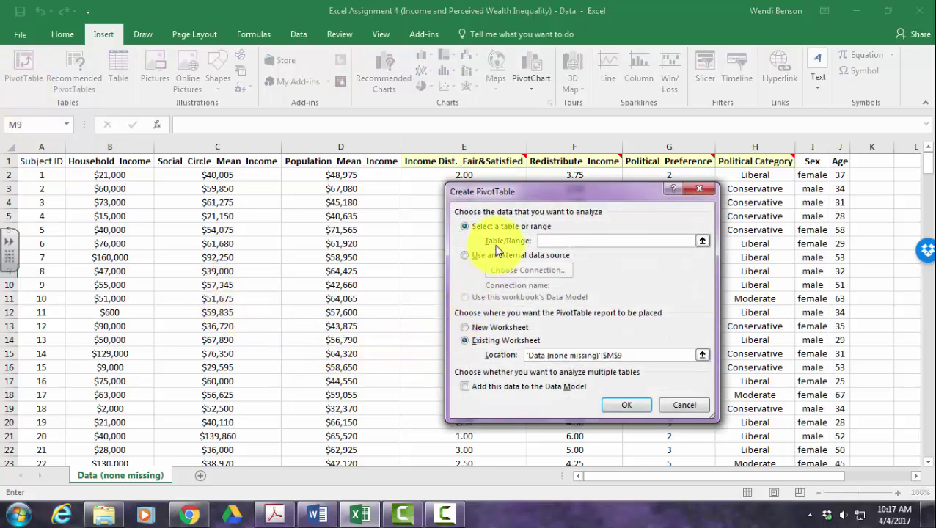
left_click_drag(777, 146, 803, 146)
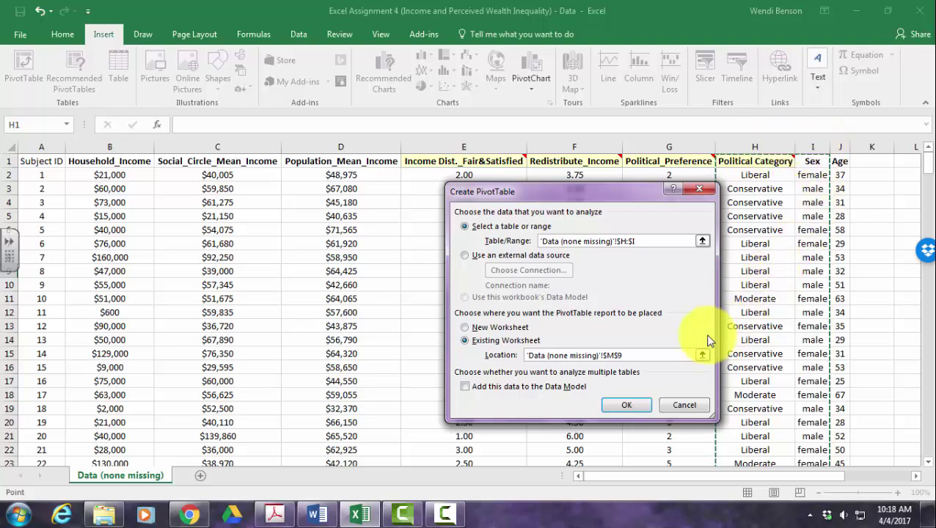
left_click(465, 328)
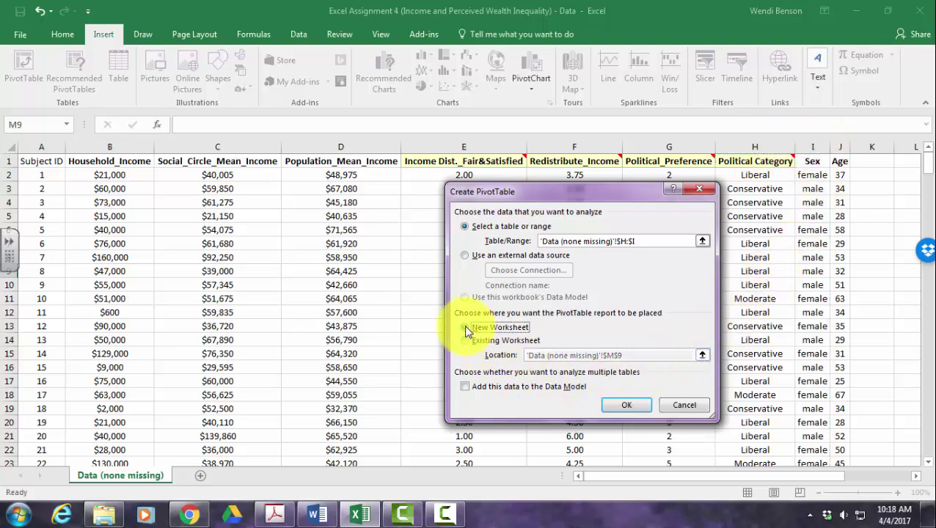
left_click(623, 407)
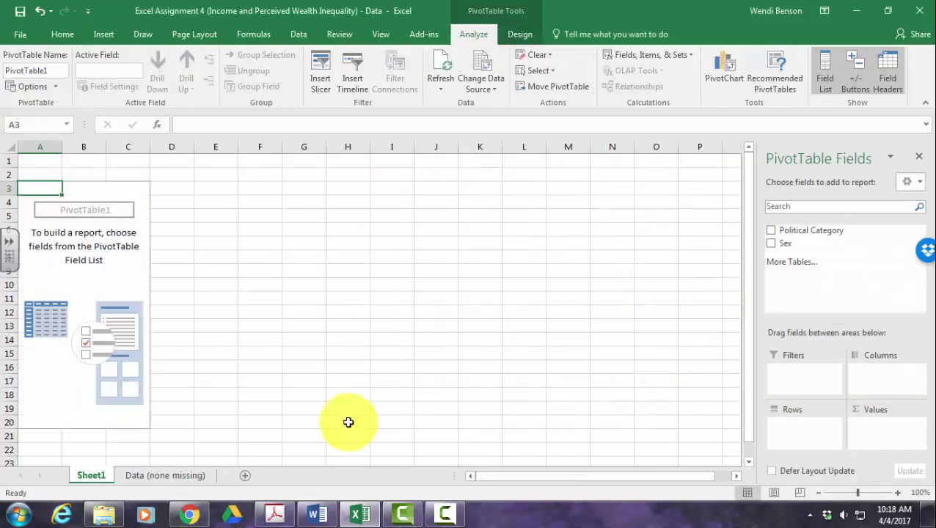
- Rename the new PivotTable worksheet as Chi-Square
right_click(95, 476)
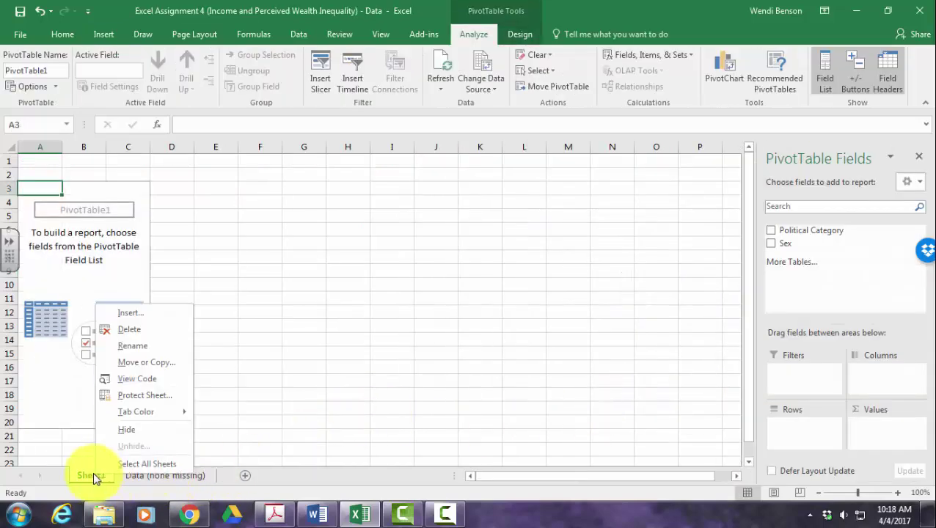
left_click(137, 347)
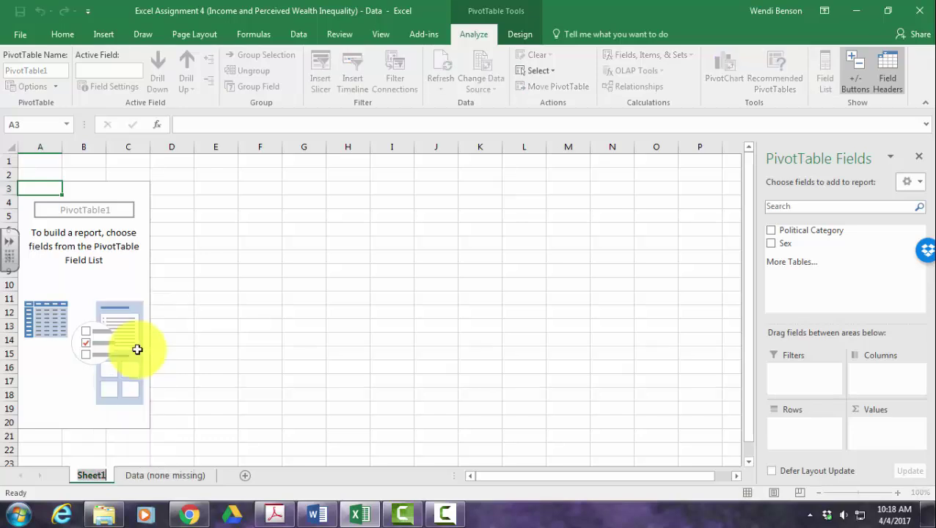
type("Ch")
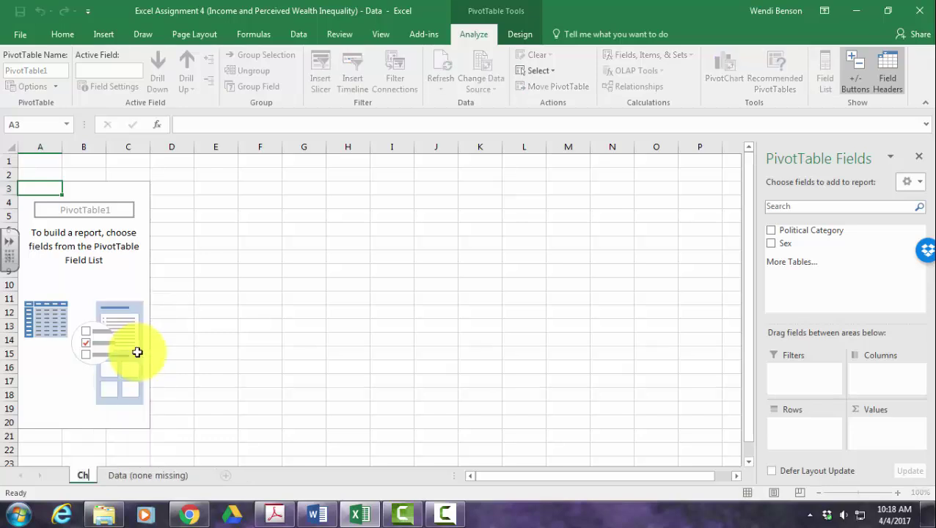
type("i-Sq")
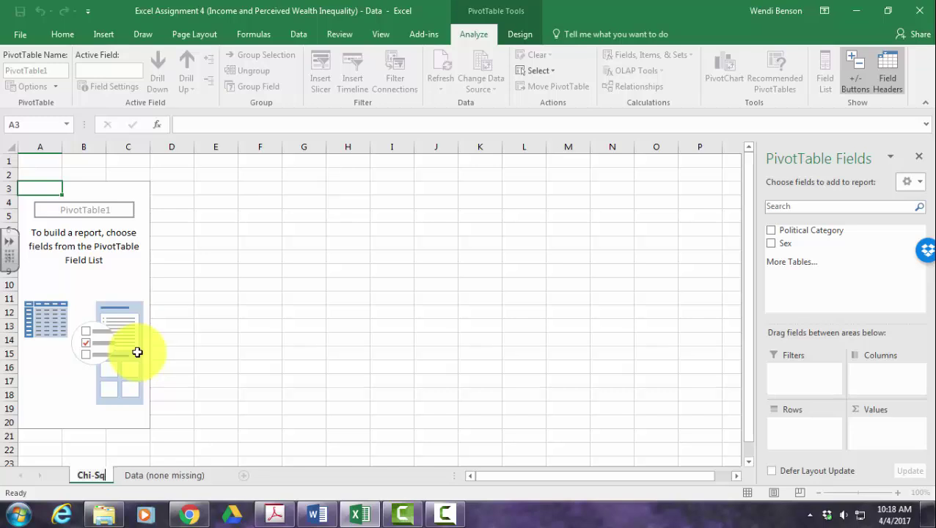
type("uare")
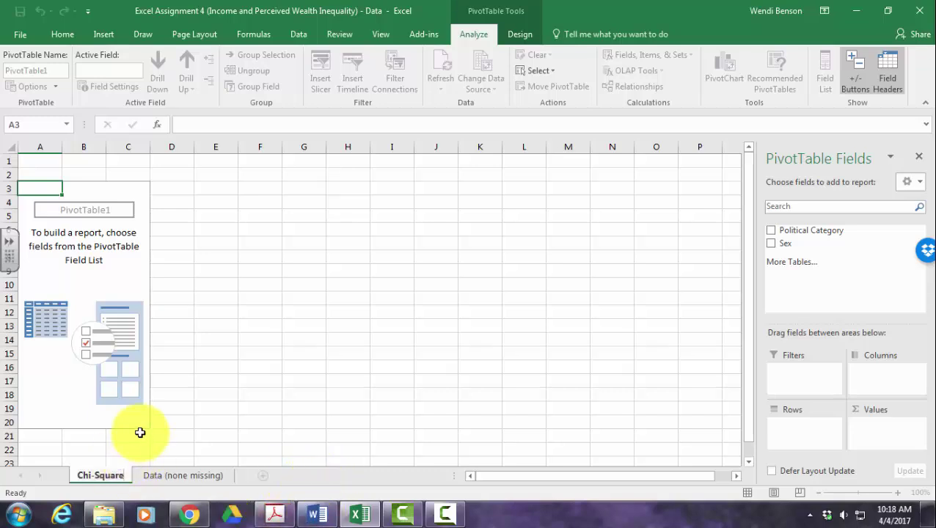
key("Return")
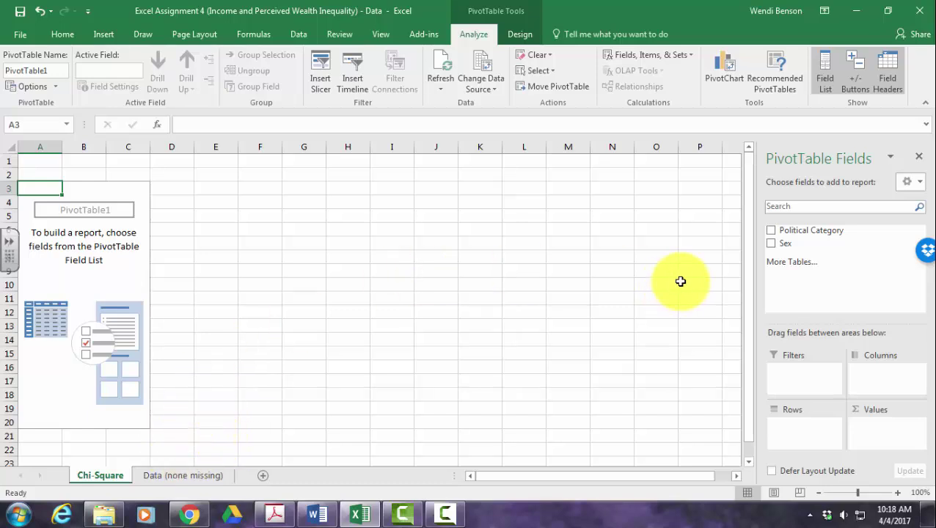
left_click(773, 233)
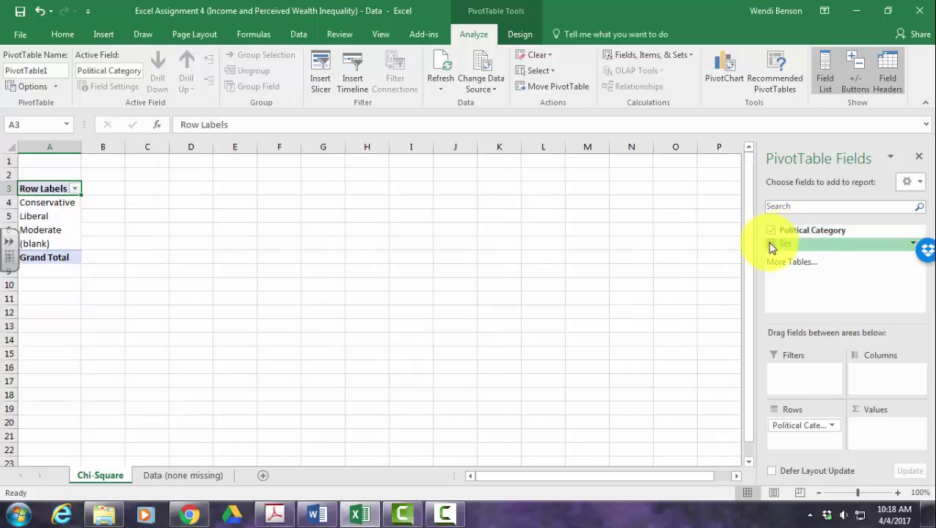
left_click(772, 243)
left_click_drag(792, 246, 891, 382)
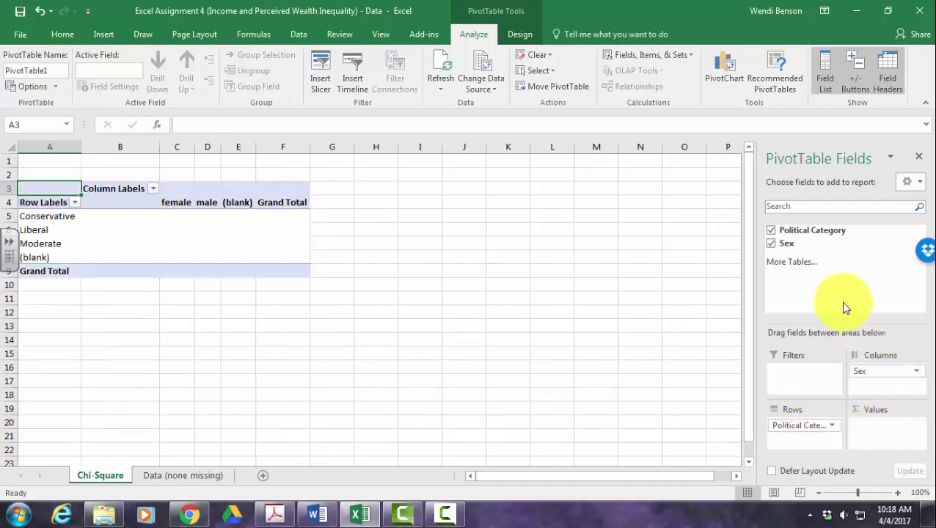
left_click_drag(791, 248, 888, 428)
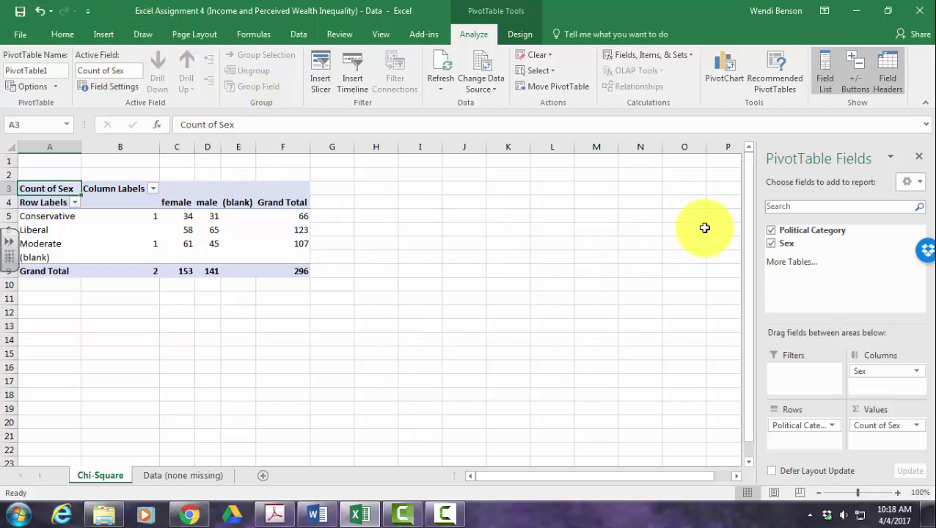
left_click(772, 230)
left_click(772, 243)
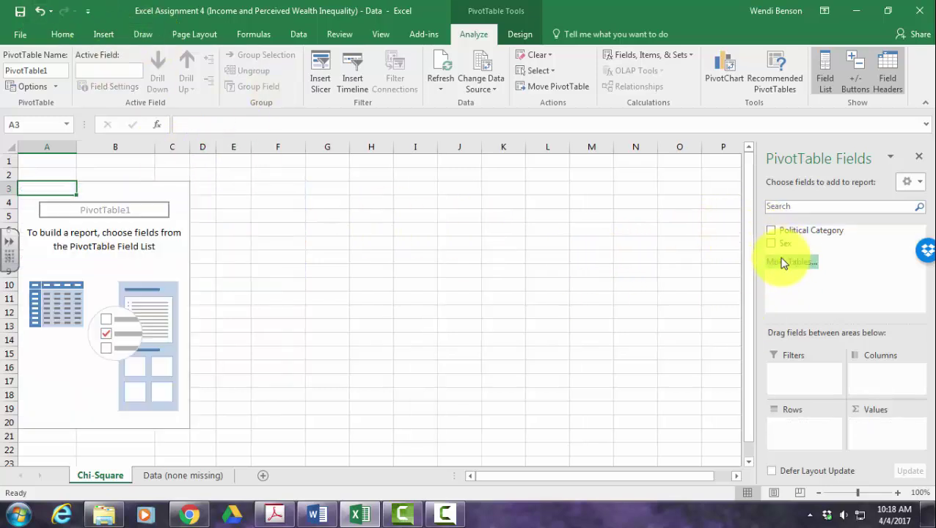
- Lay out the PivotTable with Political Category as rows, Sex as columns, and Sex as values summarized by Count
left_click(771, 231)
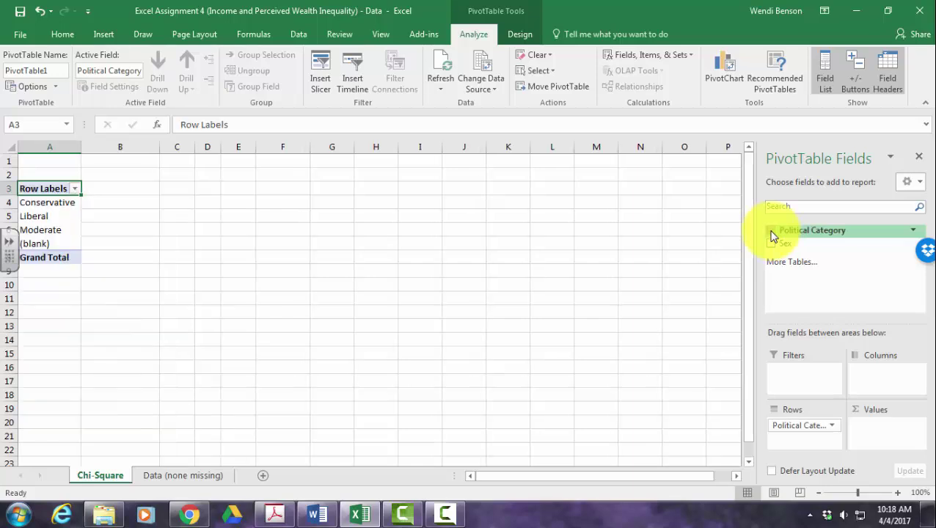
left_click_drag(771, 236, 878, 370)
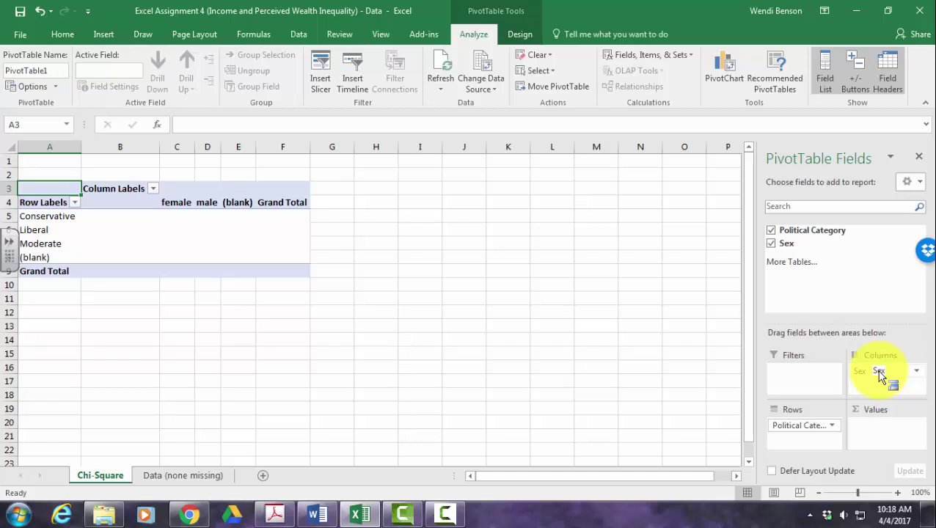
left_click_drag(782, 243, 918, 426)
left_click(916, 426)
left_click(884, 411)
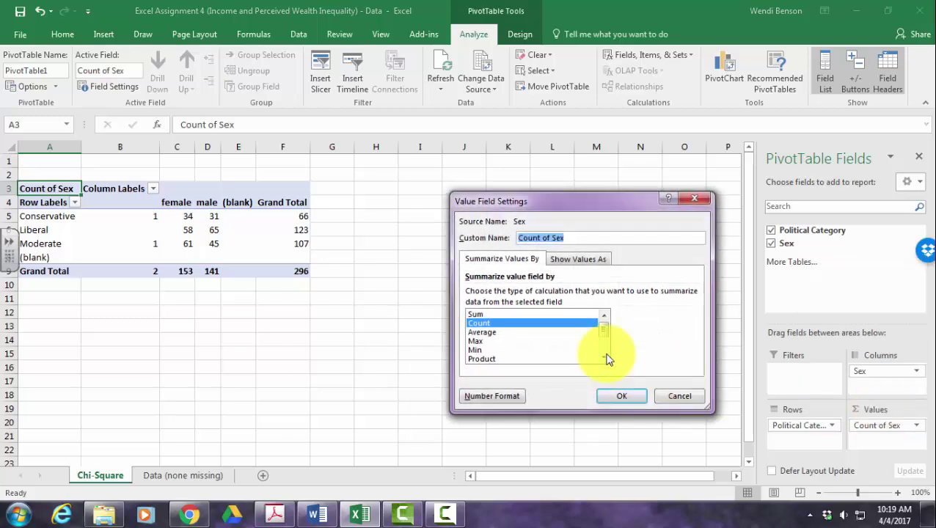
left_click(627, 403)
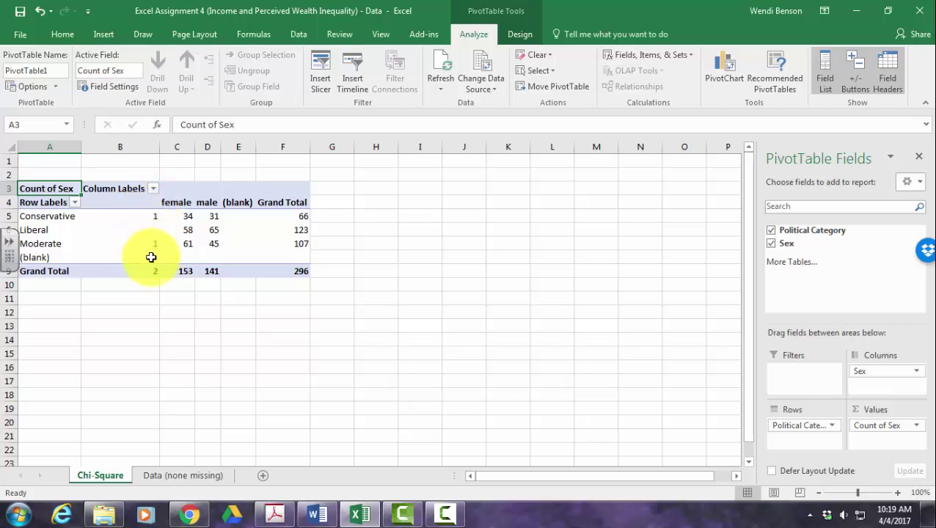
- Filter the PivotTable's Sex column labels to only female and male, excluding the unlabelled and (blank) entries
left_click(153, 190)
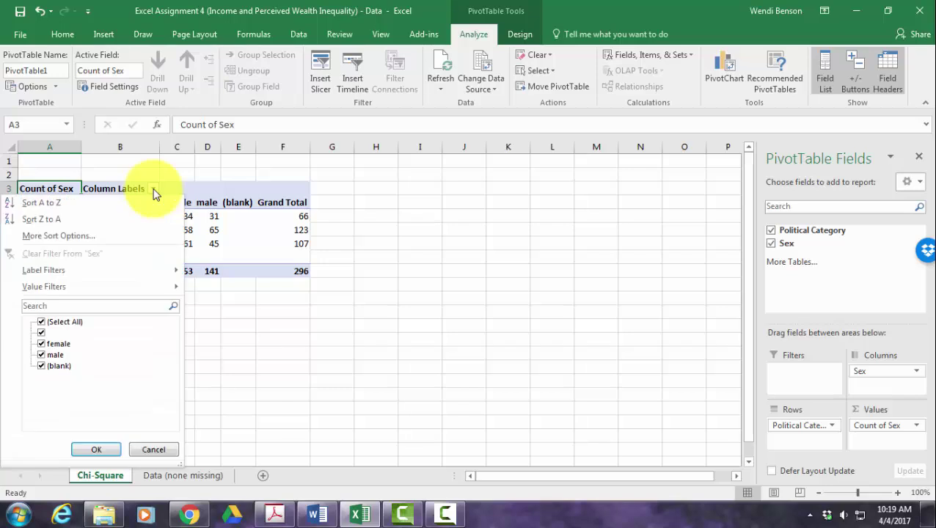
left_click(42, 333)
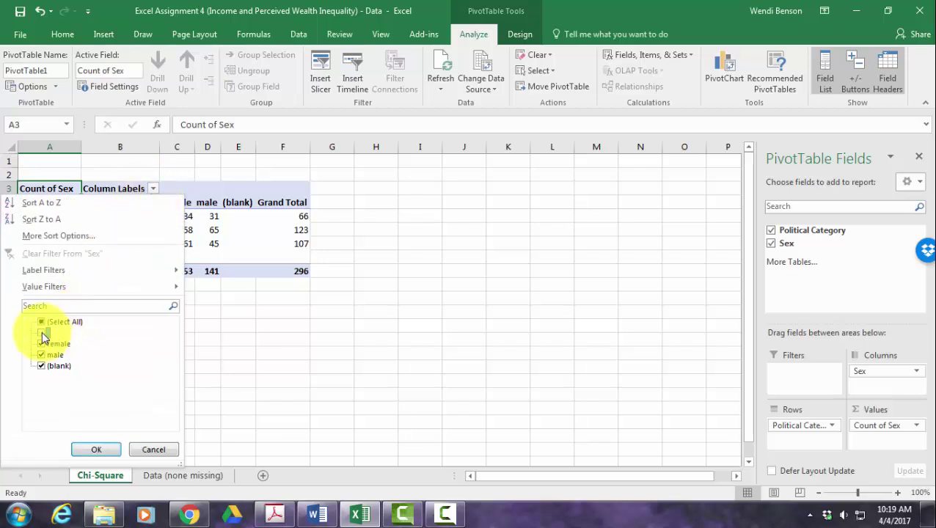
left_click(43, 366)
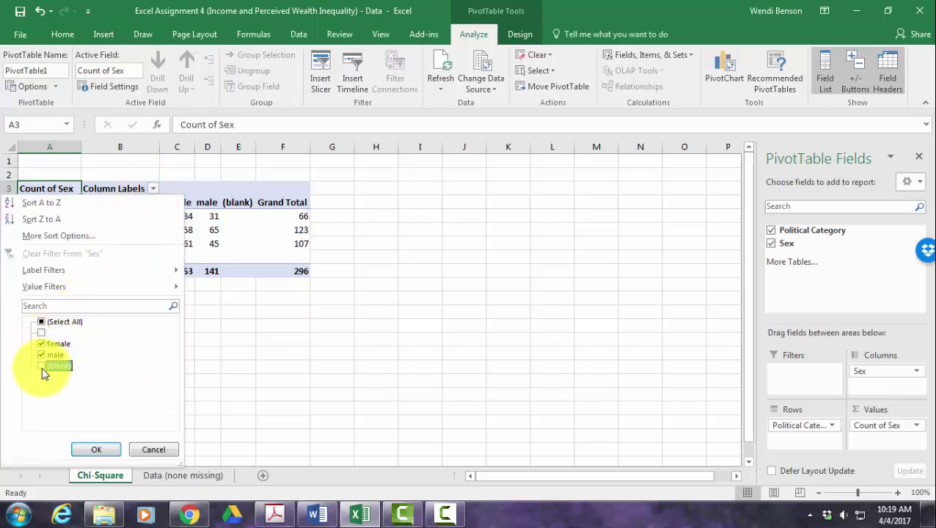
left_click(97, 450)
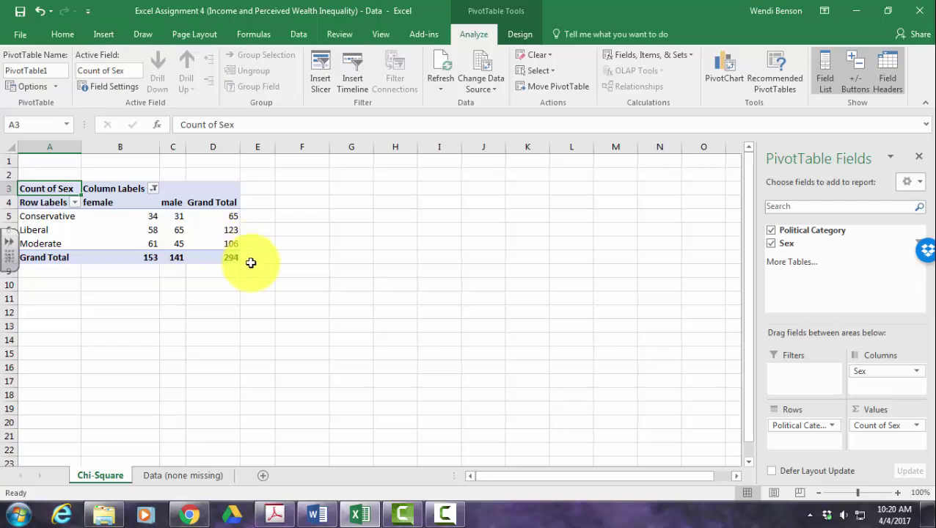
- Copy the PivotTable range A4:D8, from the row labels to the grand totals, and paste it as values at A10
mouse_move(237, 262)
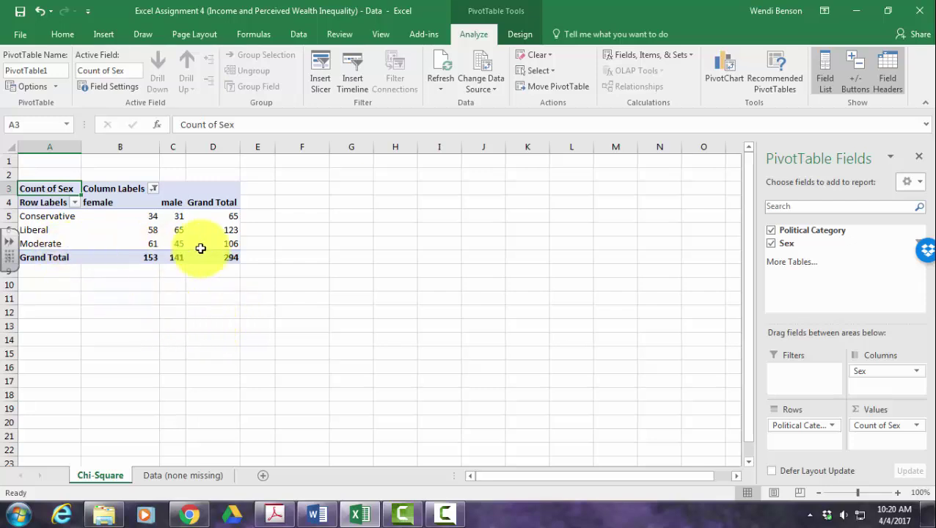
left_click_drag(221, 257, 36, 206)
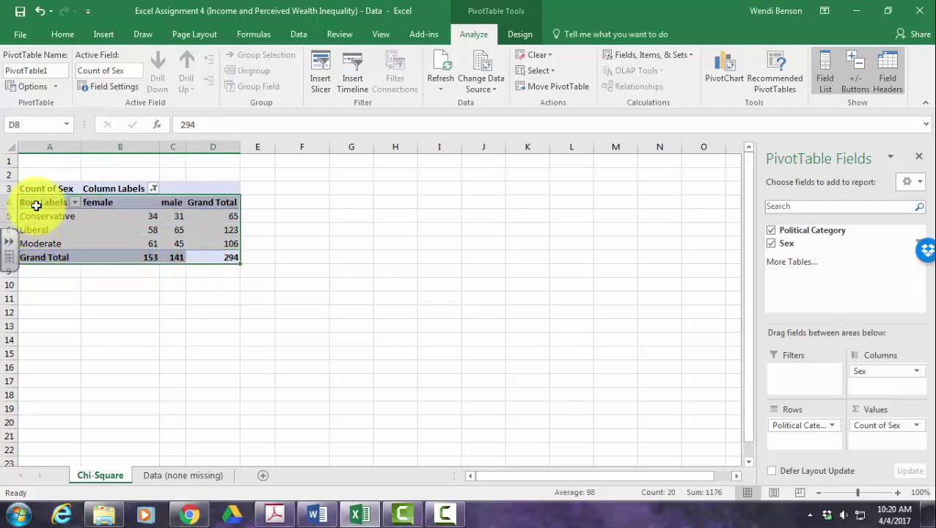
key("ctrl+c")
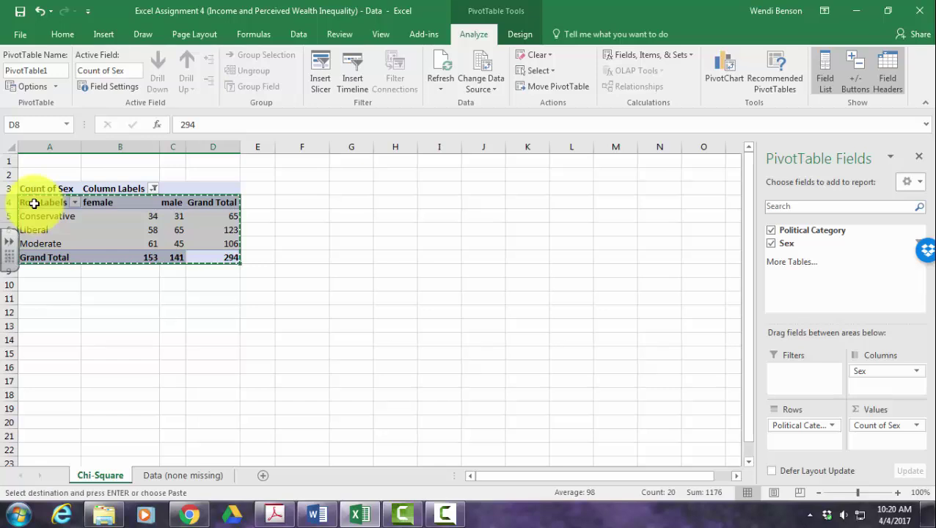
left_click(58, 287)
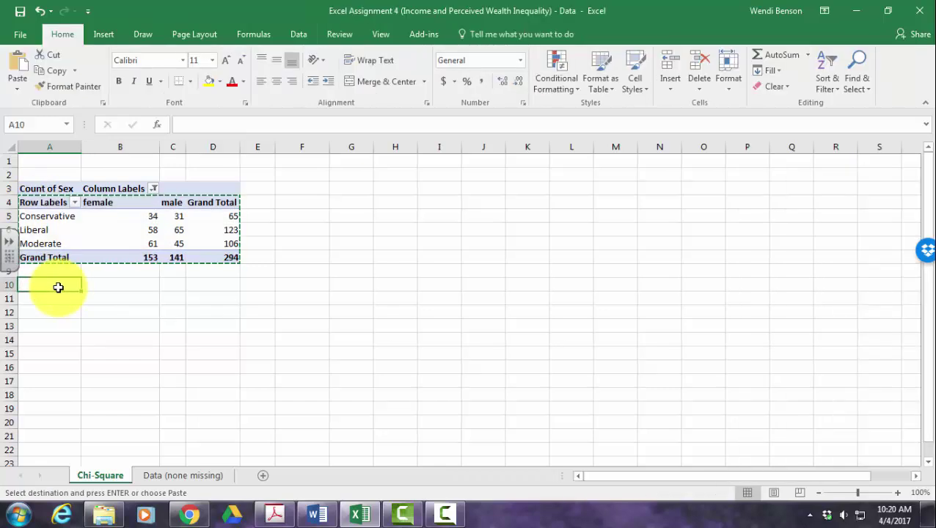
left_click(19, 90)
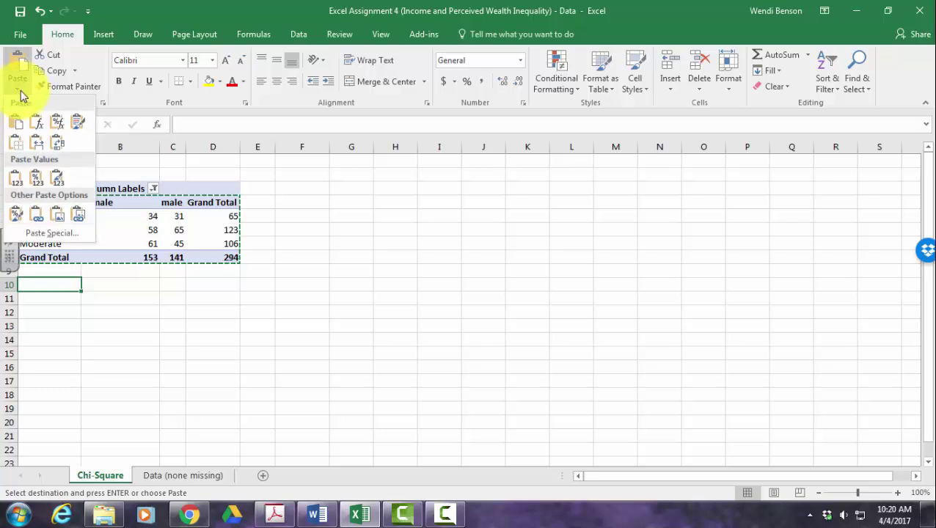
left_click(16, 179)
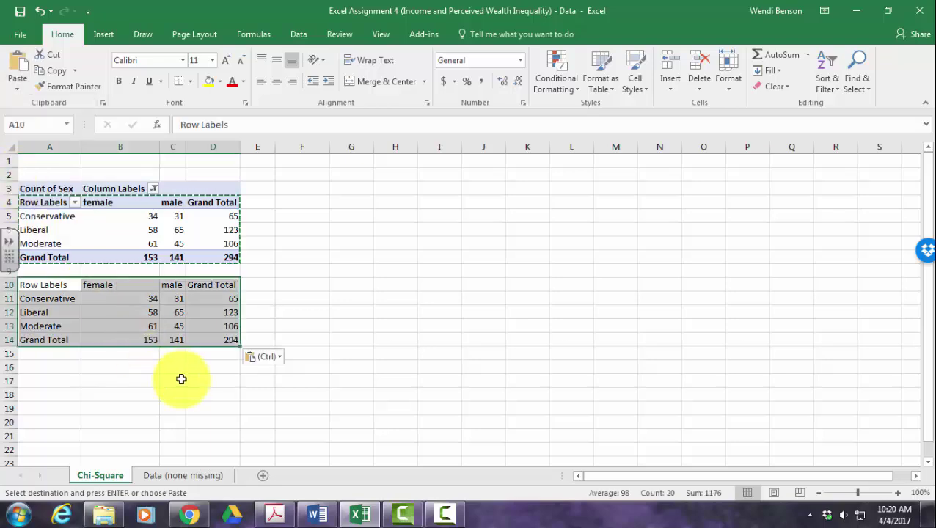
- Copy the pasted values table in A10:D14 and paste a second copy at A16
scroll(181, 380, "down", 2)
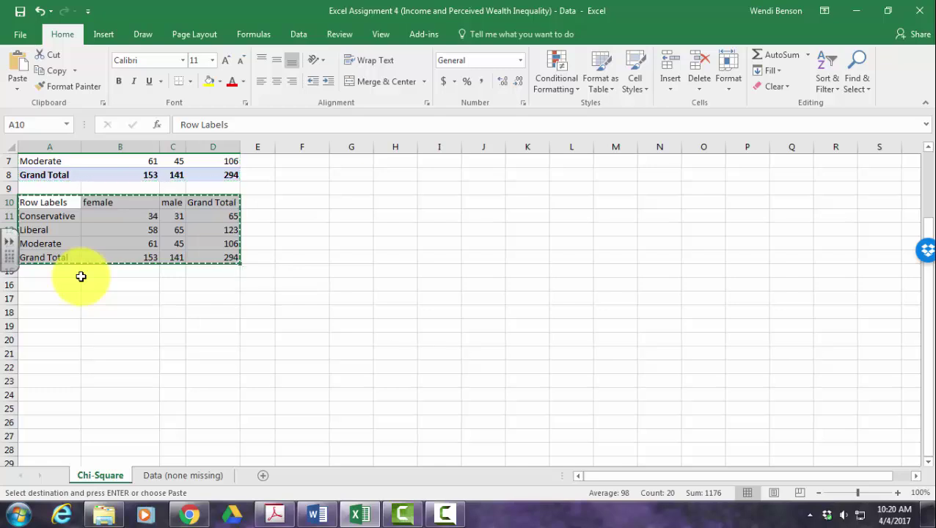
left_click(51, 285)
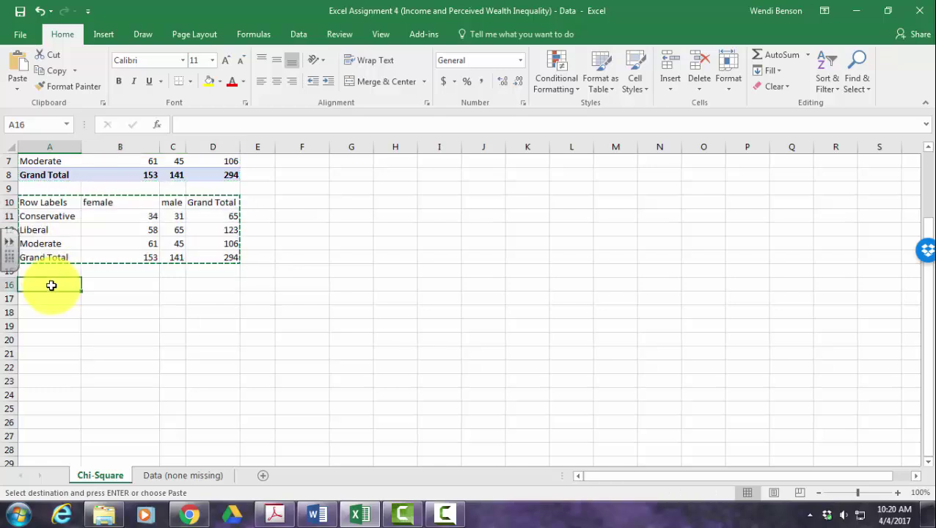
key("ctrl+v")
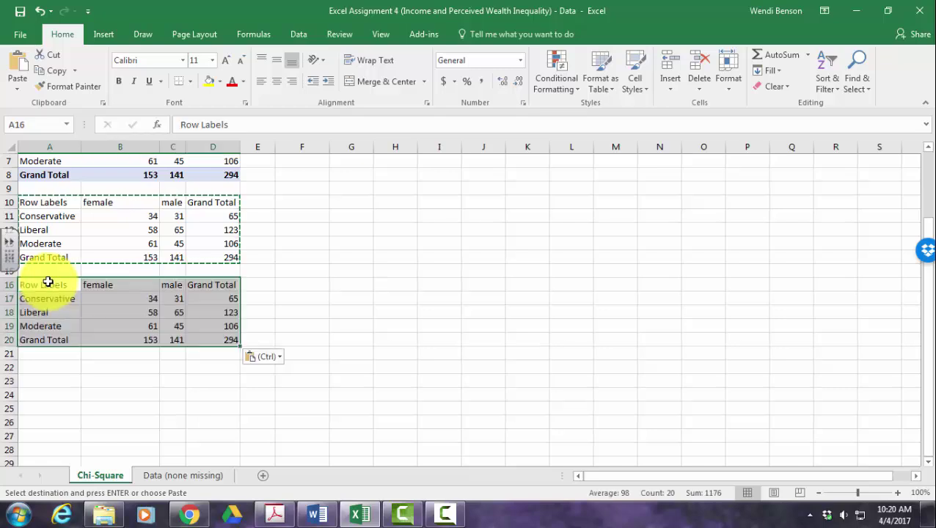
- Clear the female and male counts in B17:C19 of the second pasted table, keeping its labels and grand totals
left_click(110, 379)
left_click(142, 299)
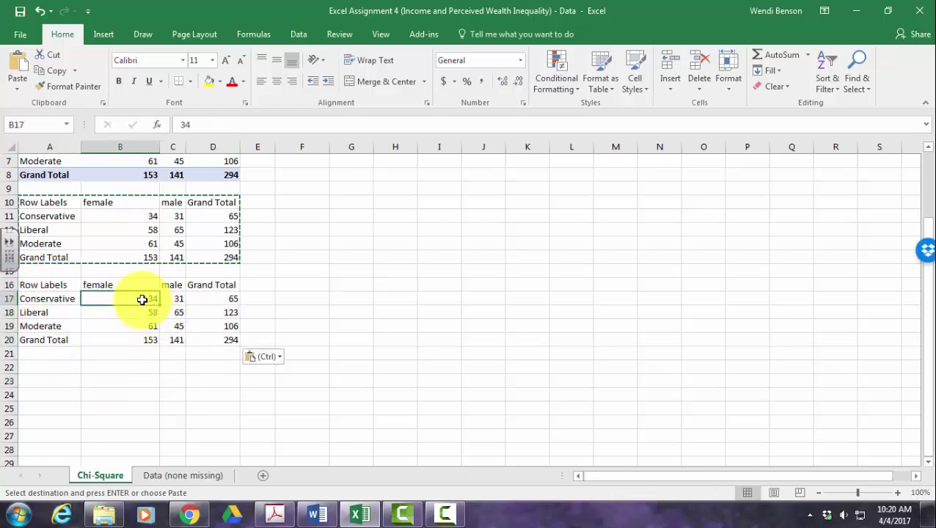
left_click_drag(166, 304, 171, 325)
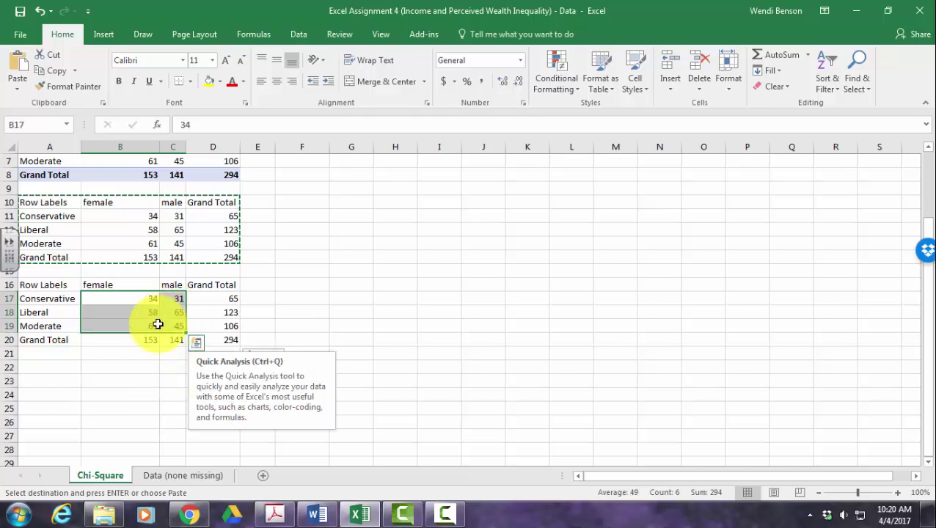
key("Delete")
left_click(179, 394)
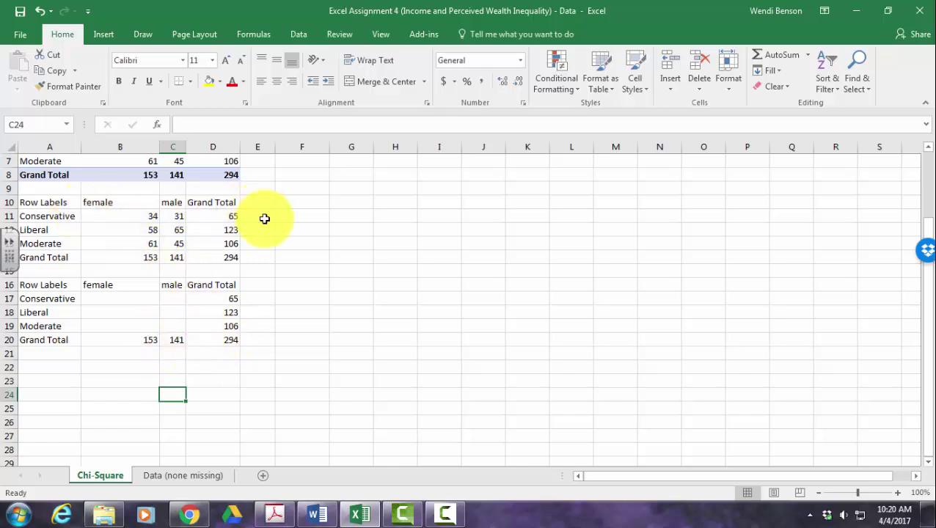
- Label the first pasted table by entering "<-- Observed Freq" in F12
left_click(291, 229)
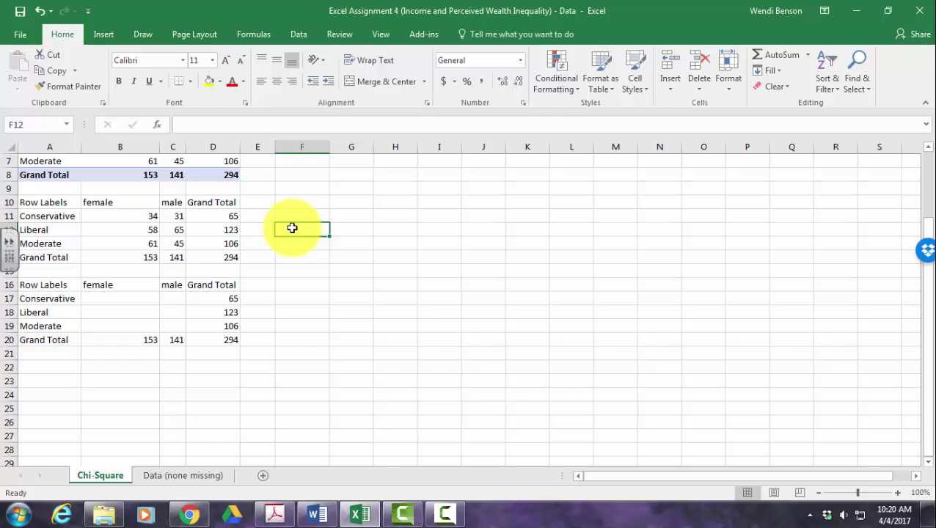
type("<-- Observed Freq")
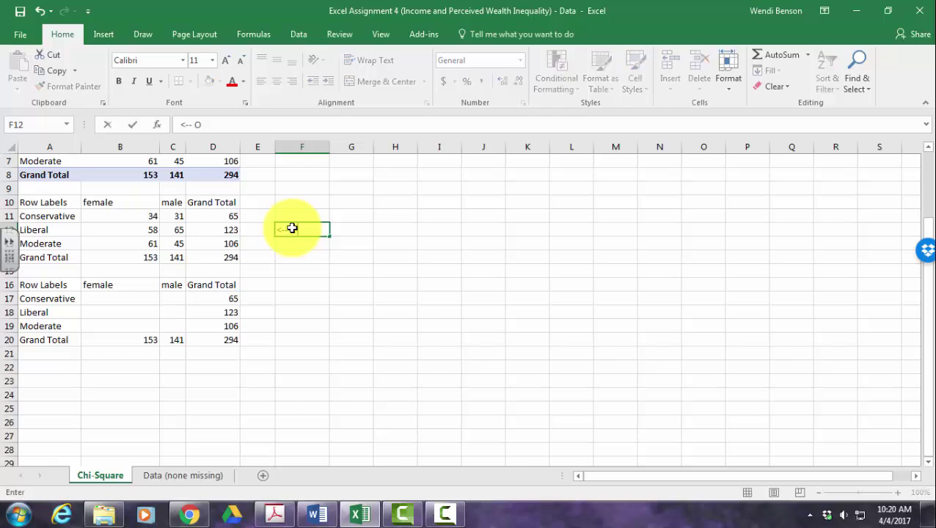
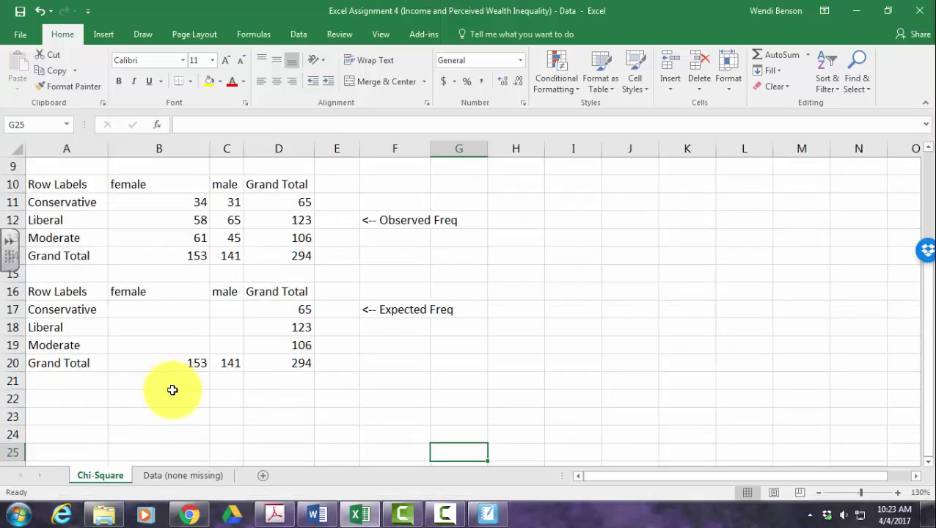
- Calculate the expected frequency for Conservative females in B17 with the formula =(B20*D17)/D20
left_click(143, 312)
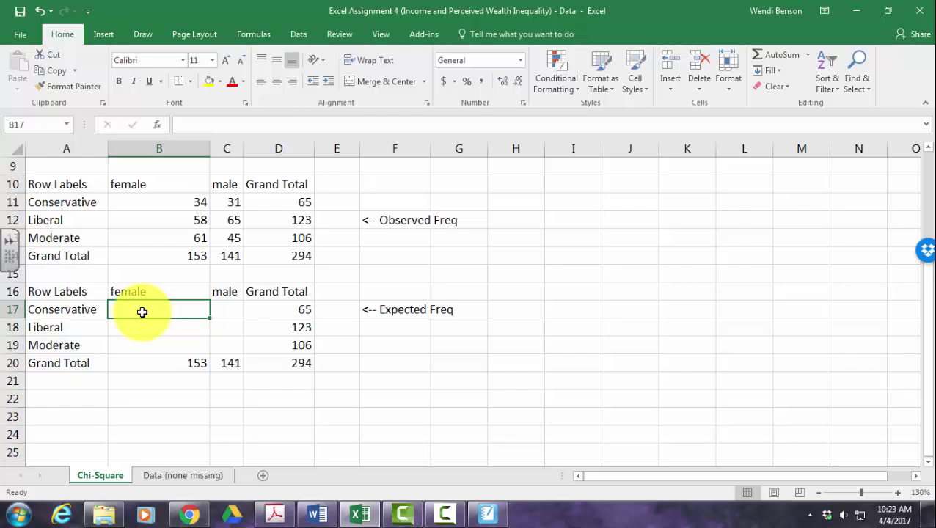
type("=")
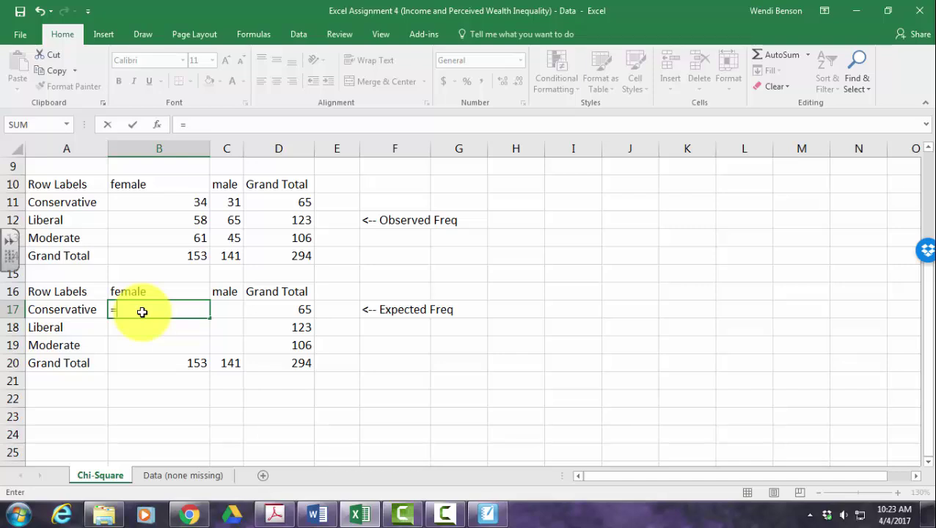
type("(")
left_click(196, 368)
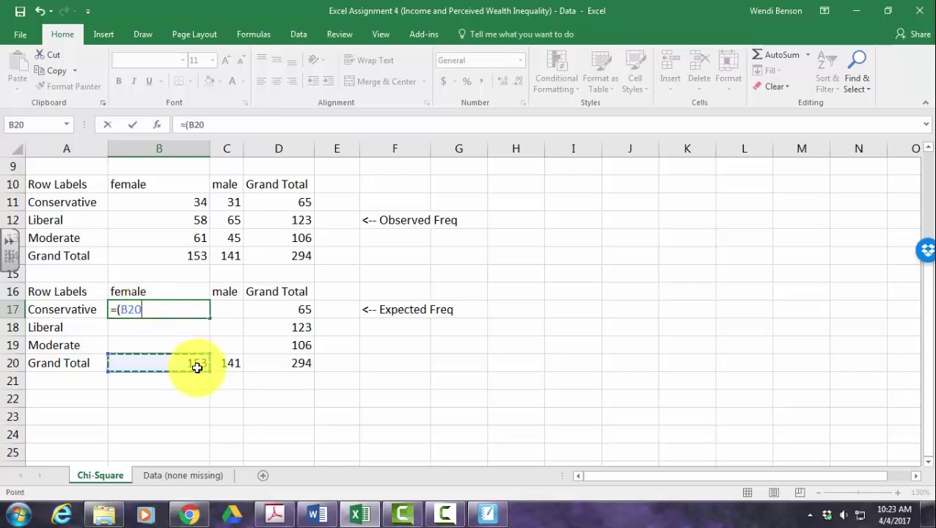
type("*")
left_click(270, 306)
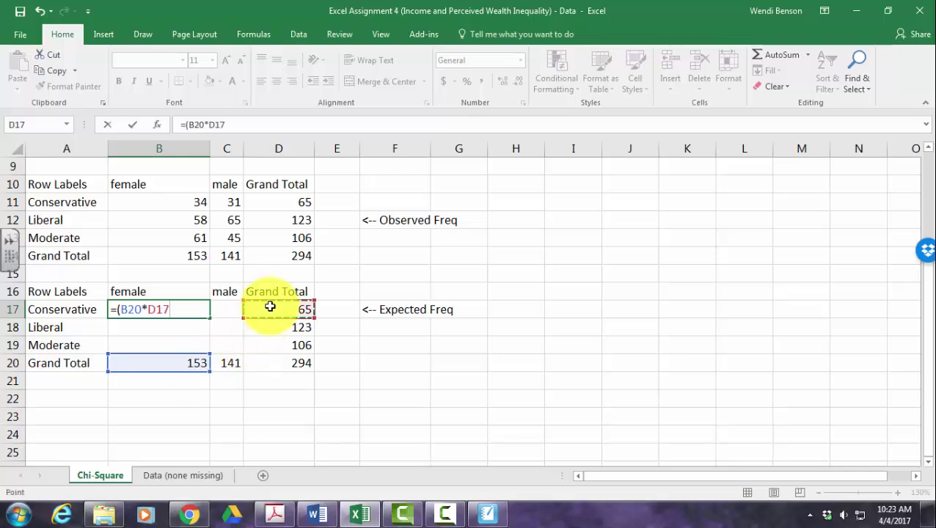
type(")")
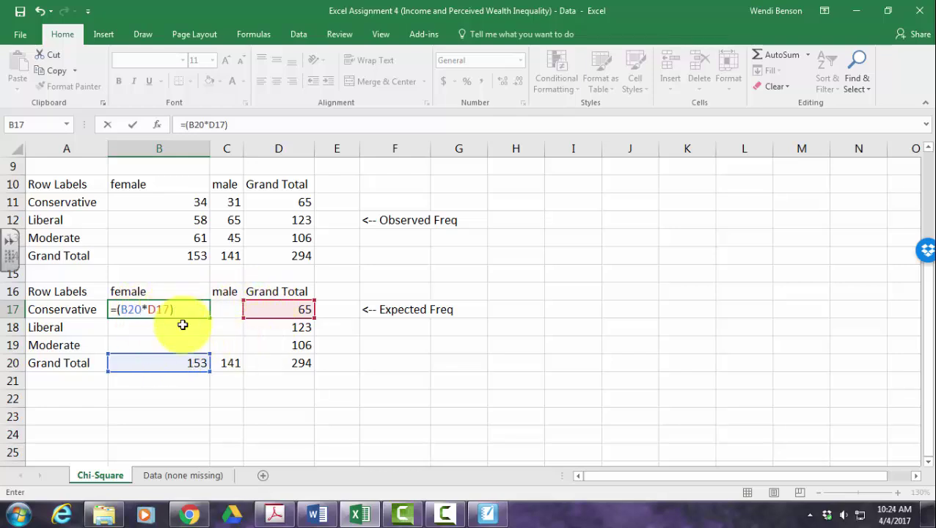
type("/")
left_click(279, 367)
key("Return")
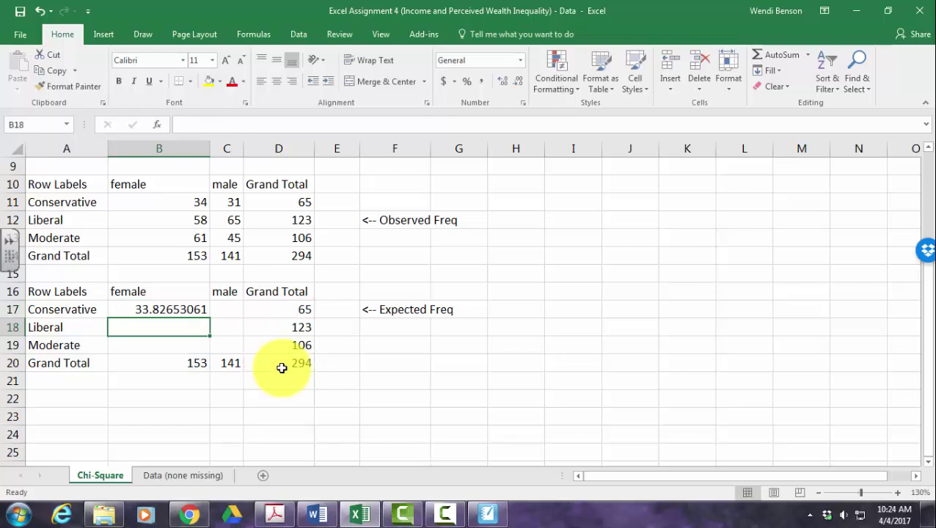
- Calculate the expected frequency for Liberal females in B18 with the formula =(B20*D18)/D20
type("=(")
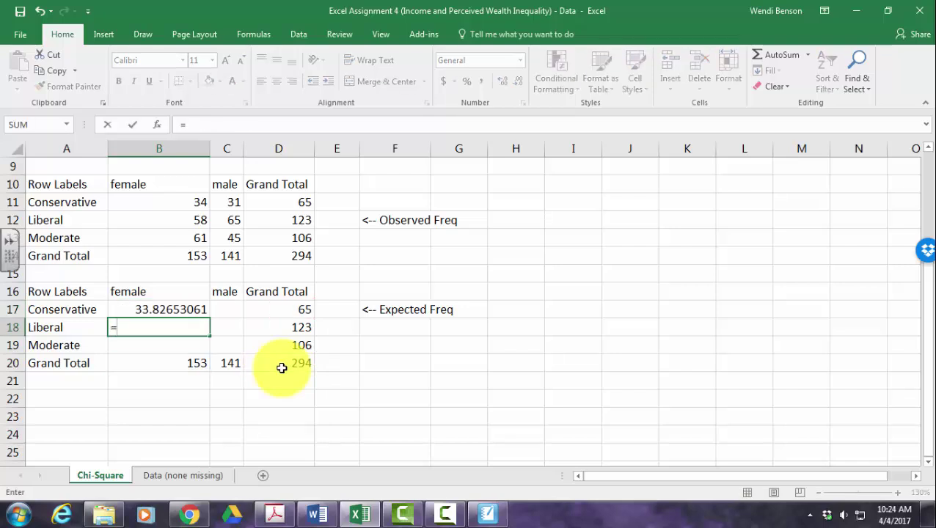
left_click(181, 364)
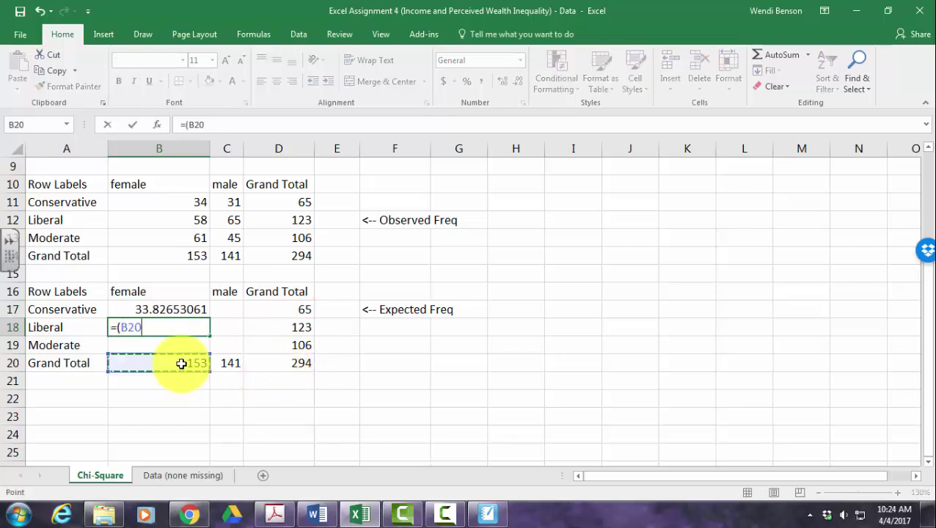
type("*")
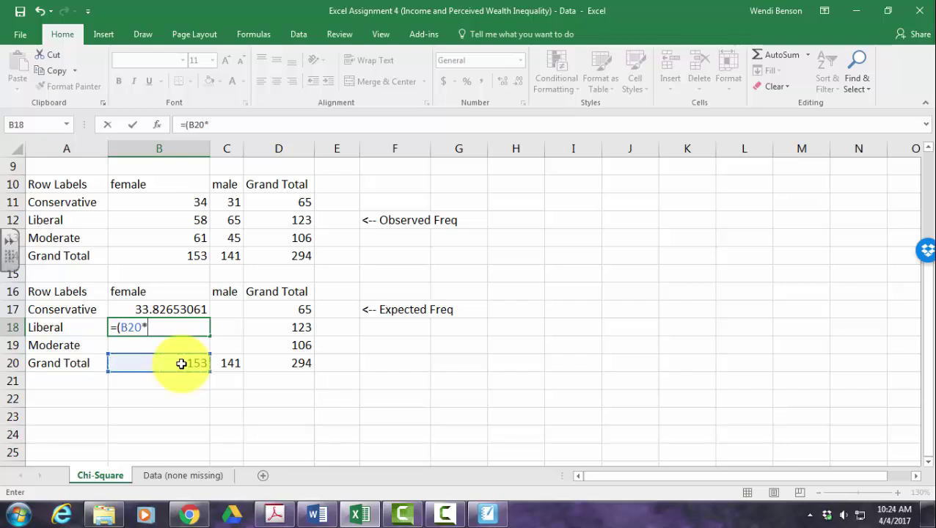
left_click(272, 322)
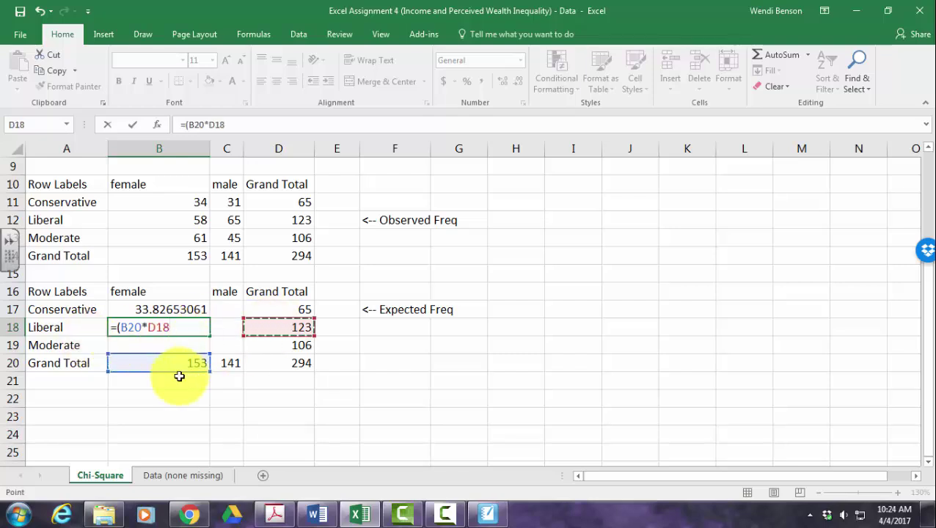
type(")/")
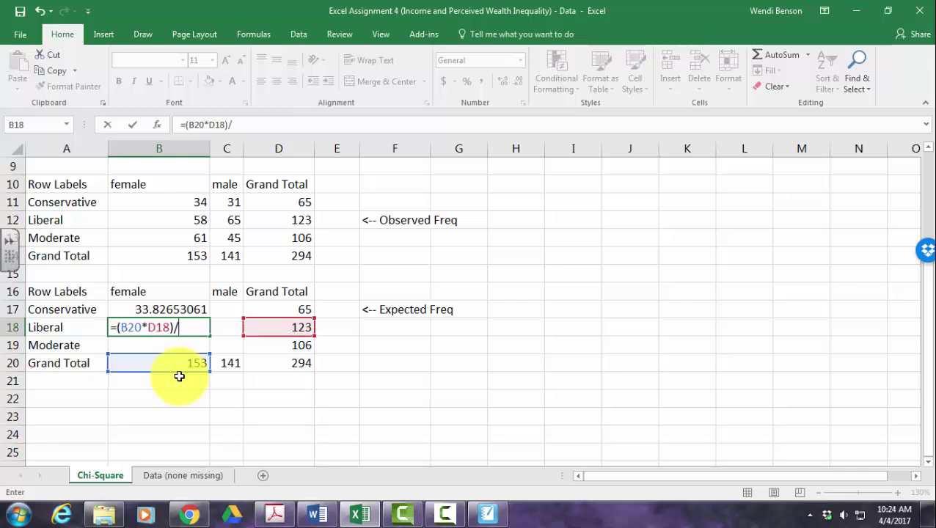
left_click(253, 359)
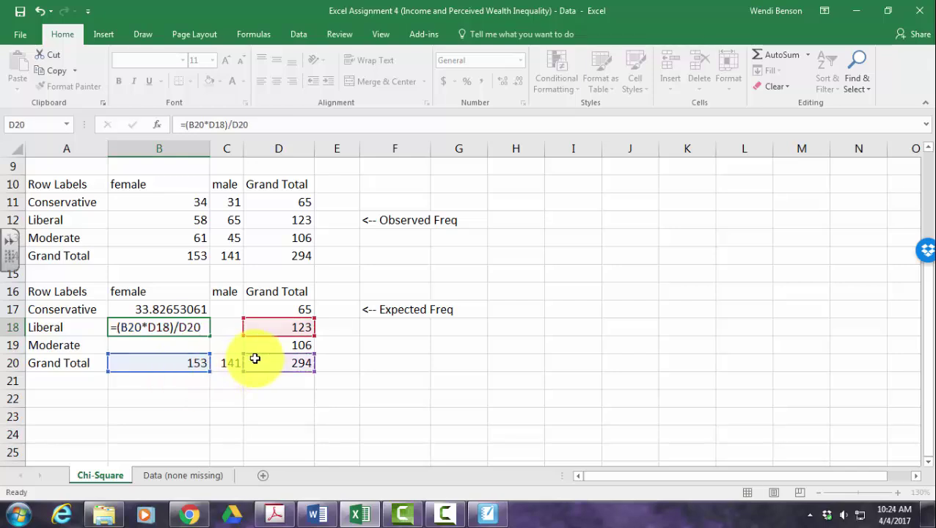
key("Return")
- Calculate the expected frequency for Moderate females in B19 with the formula =(B20*D19)/D20
type("=(")
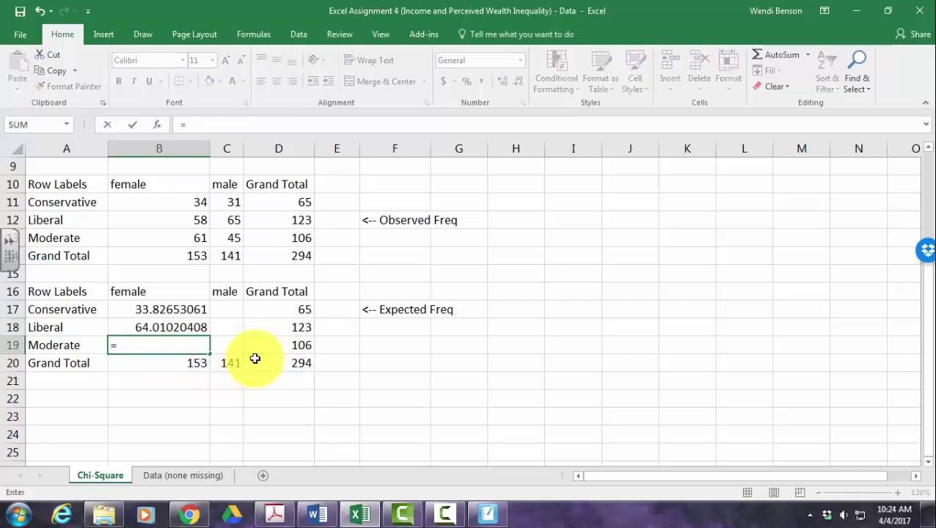
left_click(196, 359)
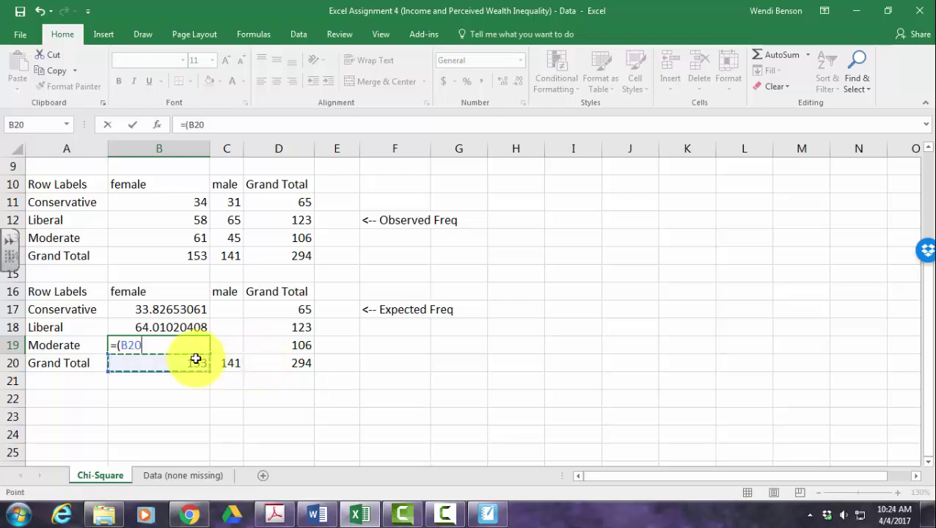
type("*")
left_click(292, 351)
type(")")
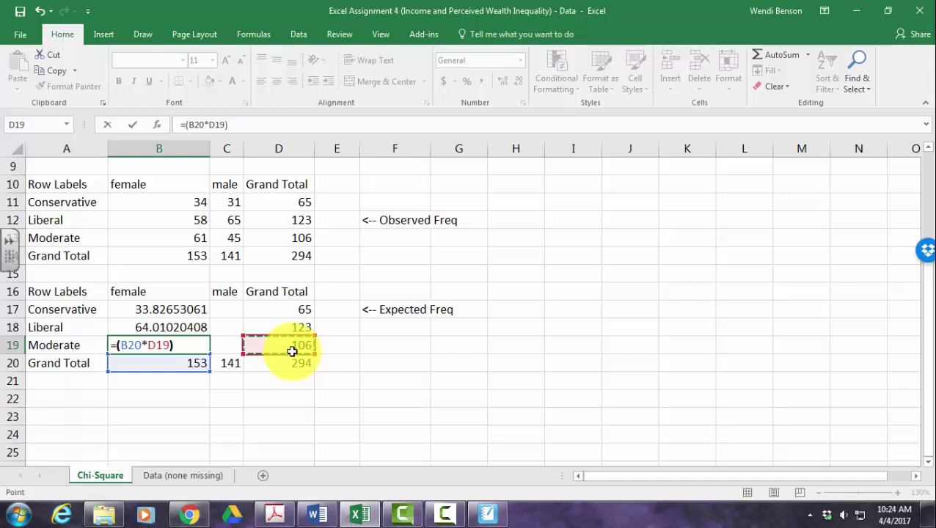
type("/")
left_click(289, 362)
key("Return")
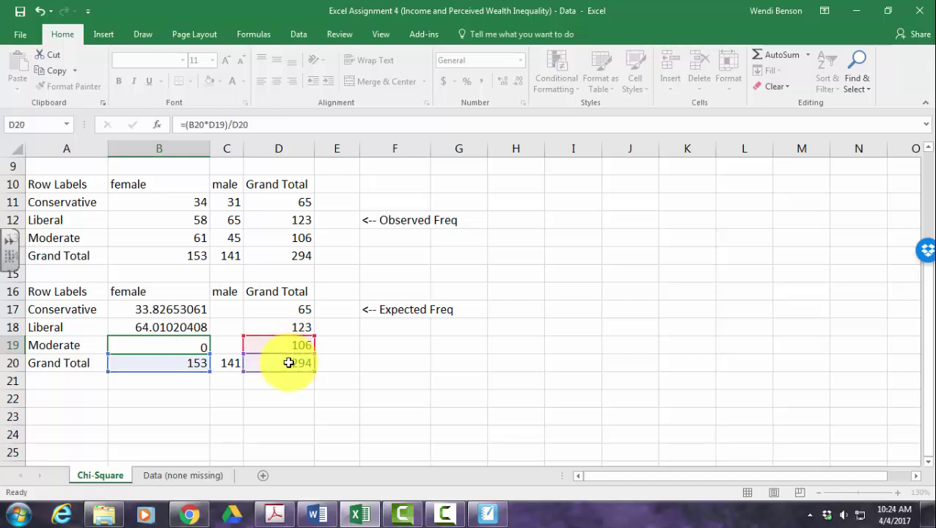
left_click(236, 312)
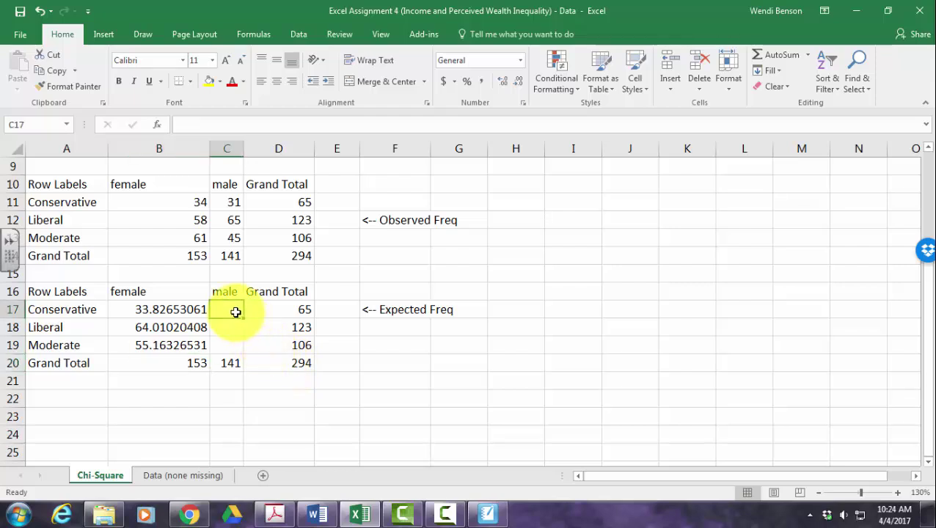
type("=(")
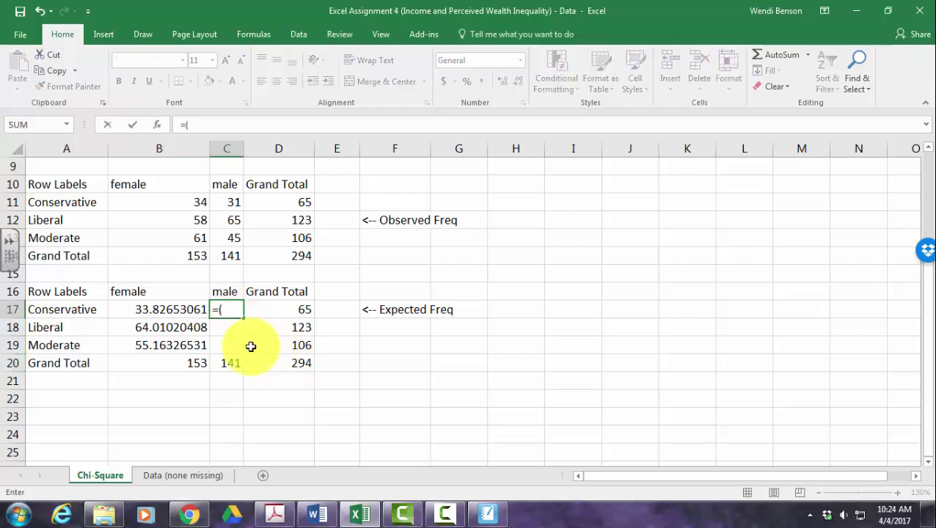
left_click(233, 363)
type("*")
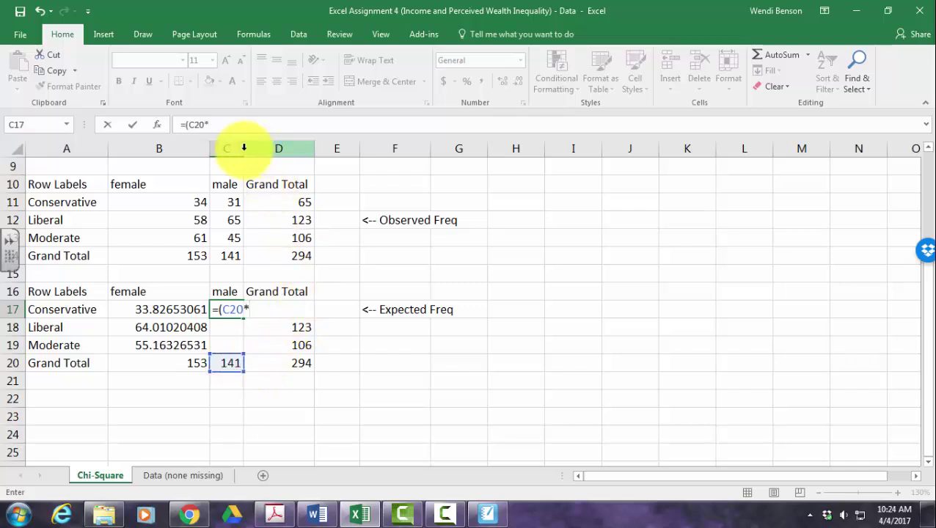
key("BackSpace")
key("BackSpace")
key("BackSpace")
key("BackSpace")
key("BackSpace")
key("BackSpace")
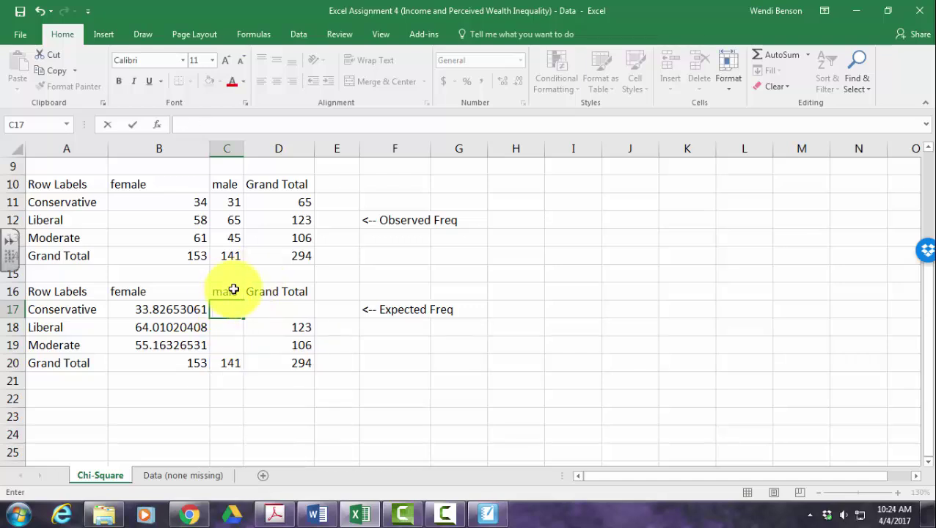
left_click(261, 345)
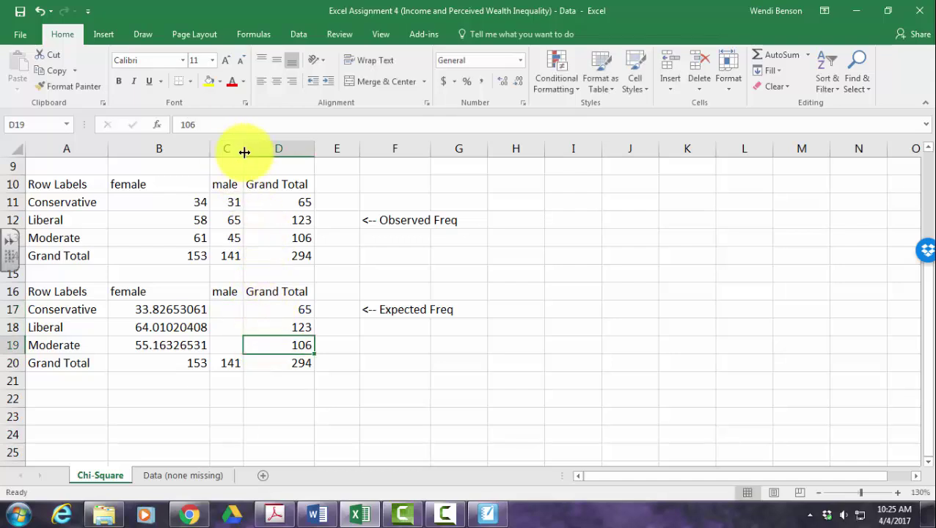
- Widen column C to about the width of column D and calculate the Conservative male expected frequency in C17 with =(C20*D17)/D20
left_click_drag(245, 152, 283, 152)
left_click(248, 305)
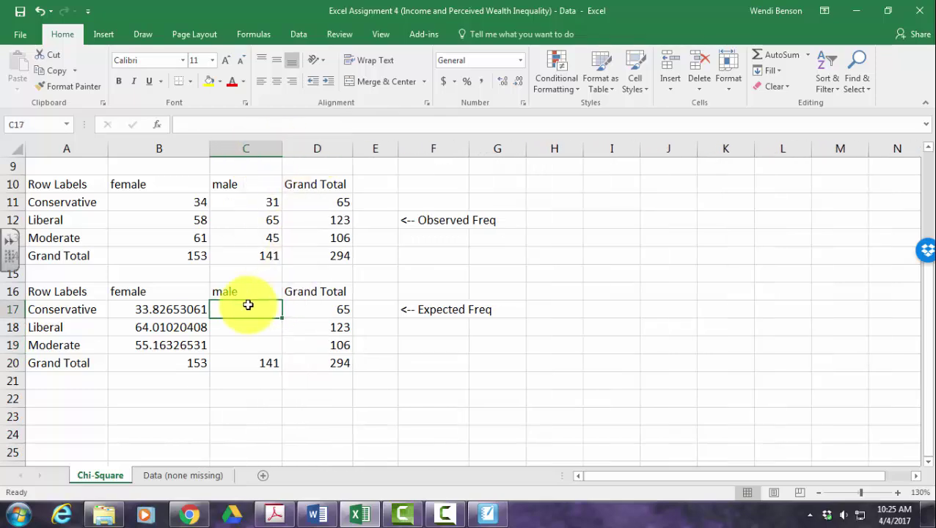
type("=(")
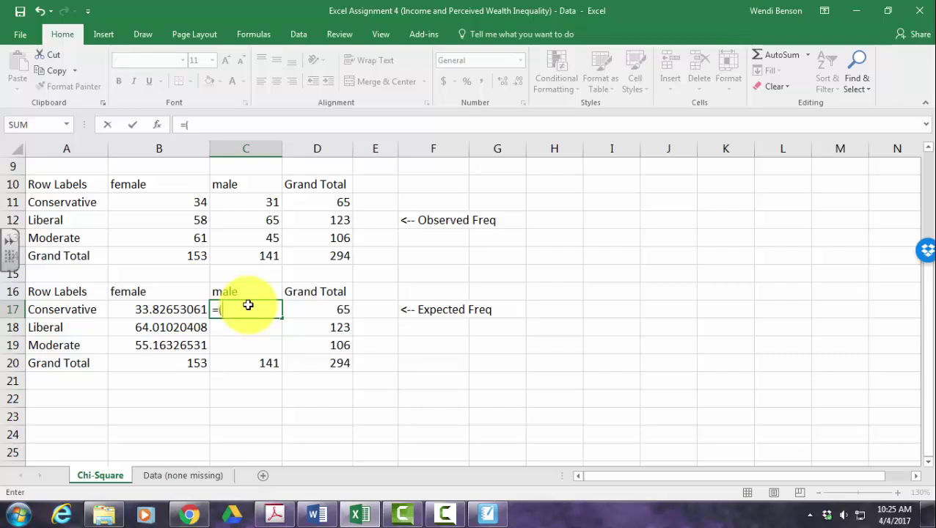
left_click(240, 359)
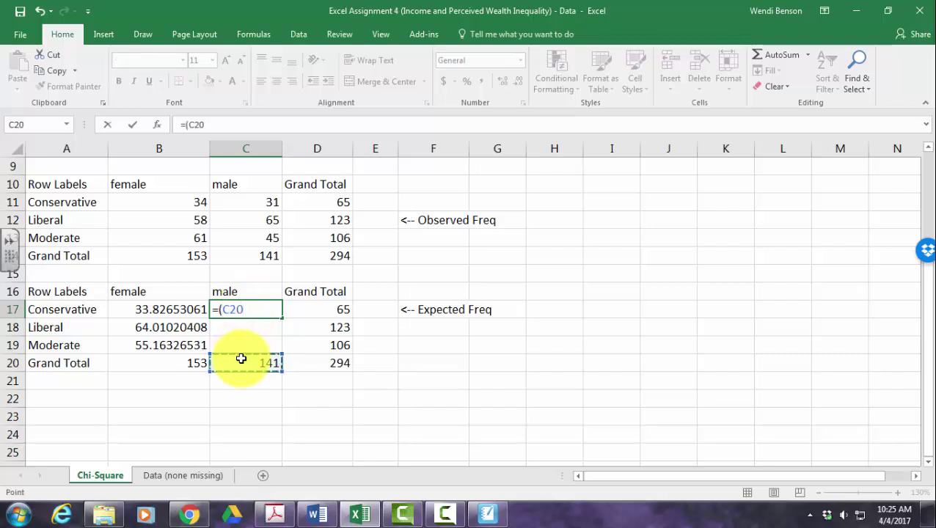
type("*")
left_click(334, 309)
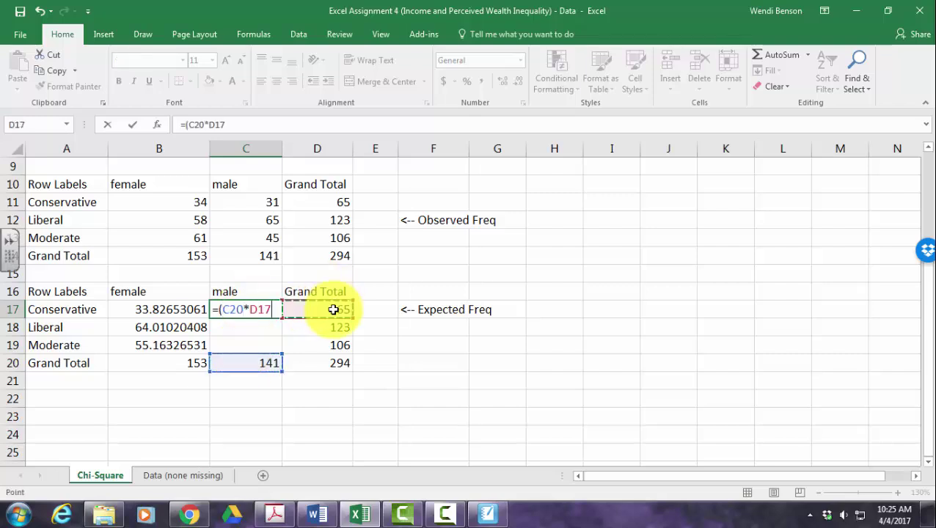
type(")/")
left_click(327, 360)
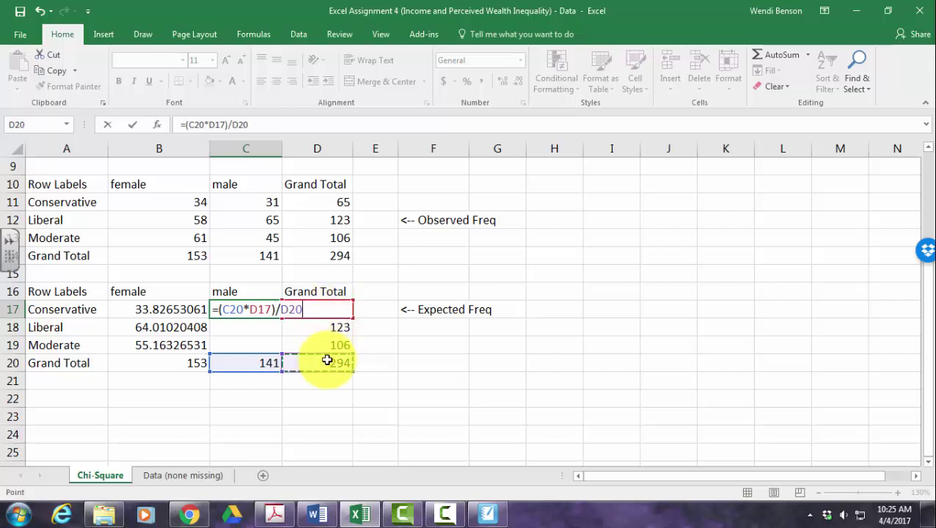
key("Return")
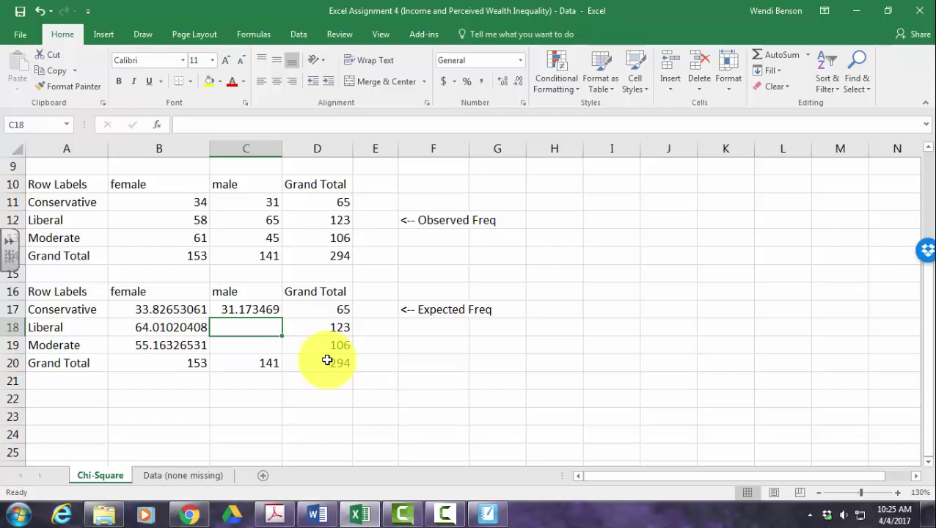
- Calculate the expected frequency for Liberal males in C18 with the formula =(C20*D18)/D20
type("=(")
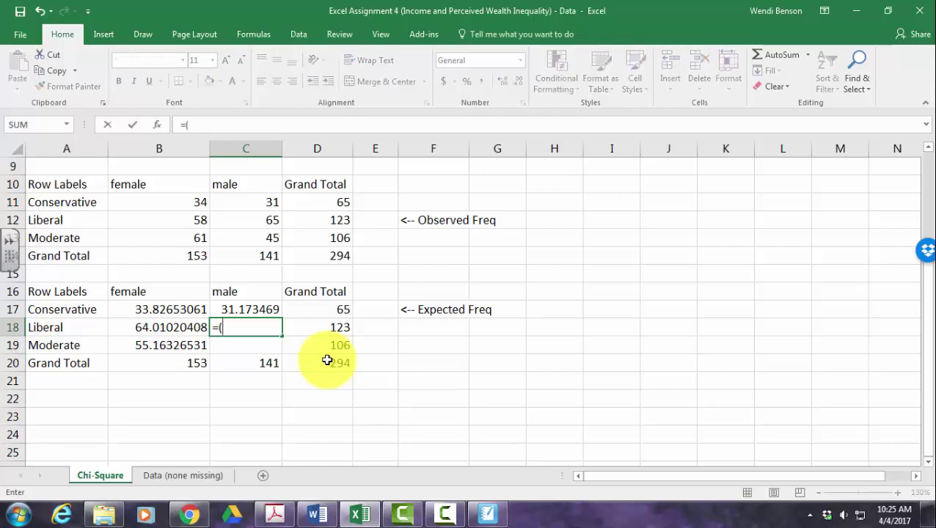
left_click(244, 363)
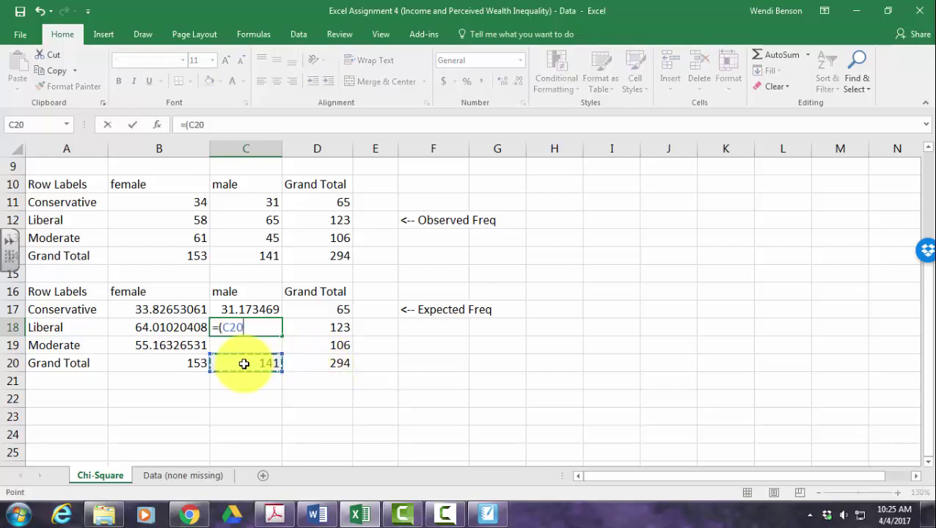
type("*")
left_click(301, 327)
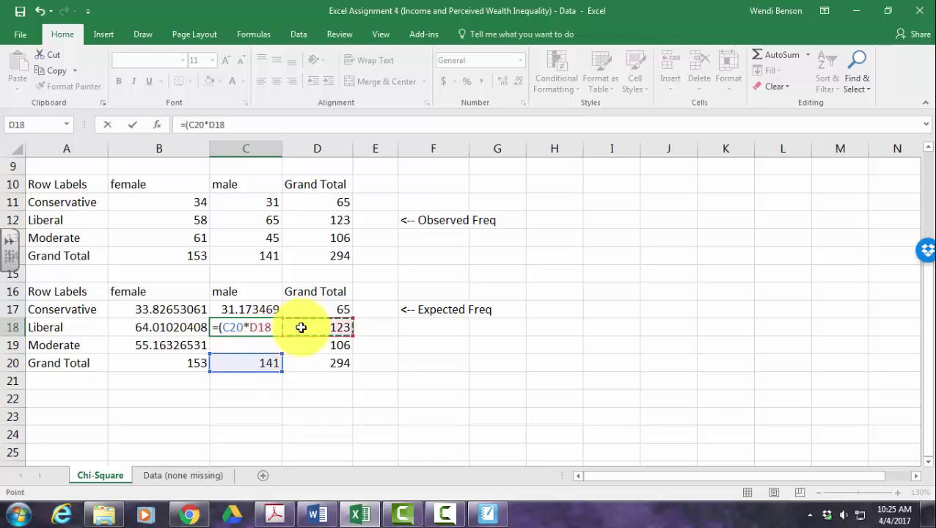
type(")/")
left_click(308, 358)
key("Return")
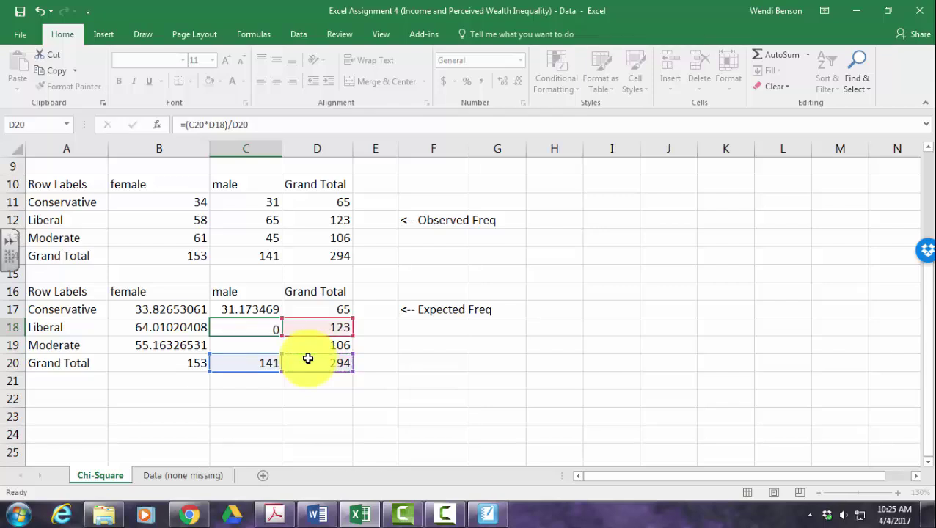
- Calculate the expected frequency for Moderate males in C19 with the formula =(C20*D19)/D20
type("=")
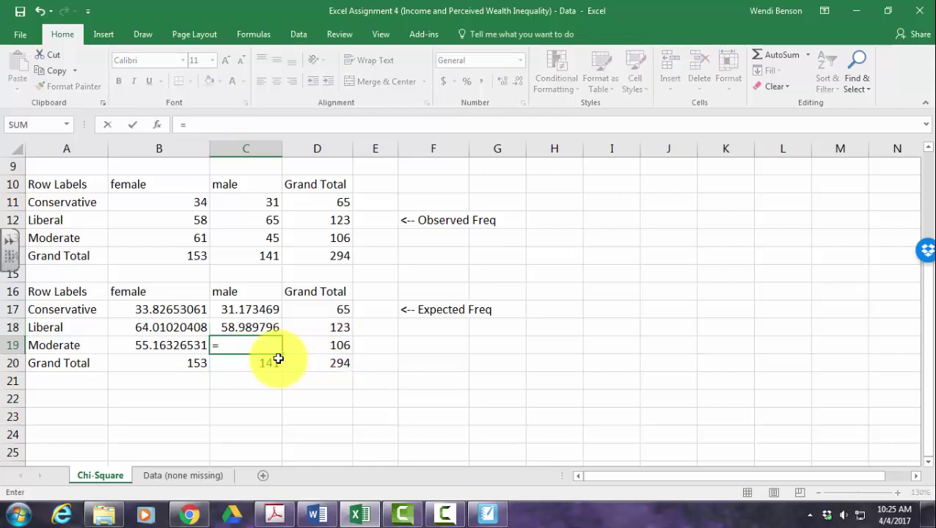
type("(")
left_click(270, 362)
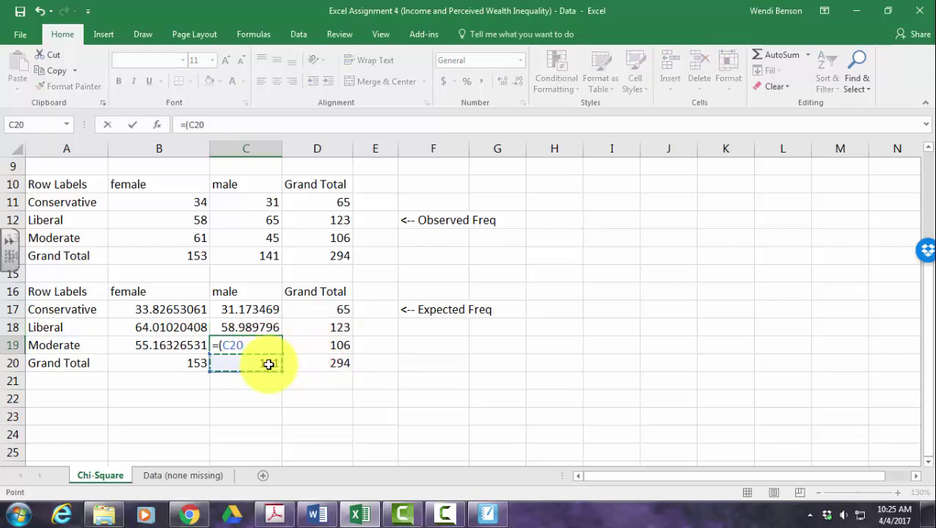
type("*")
left_click(328, 344)
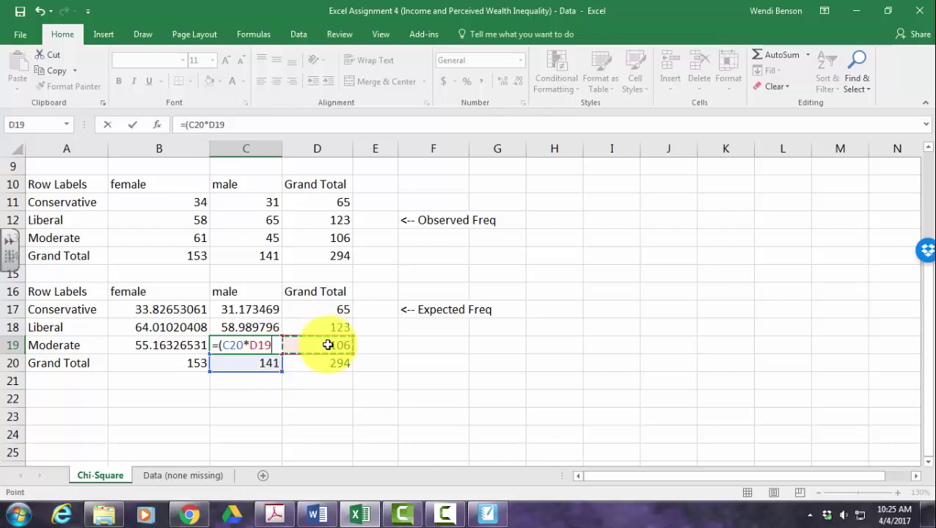
type(")/")
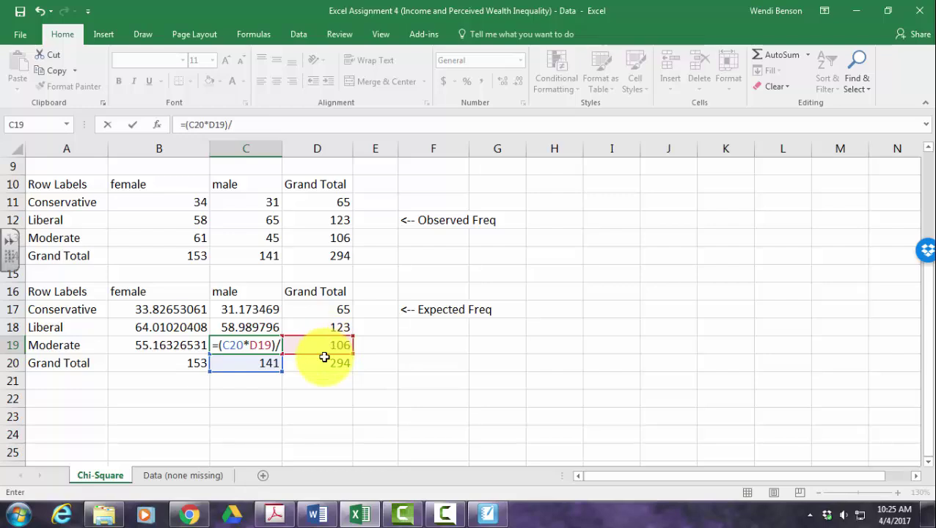
left_click(323, 362)
key("Return")
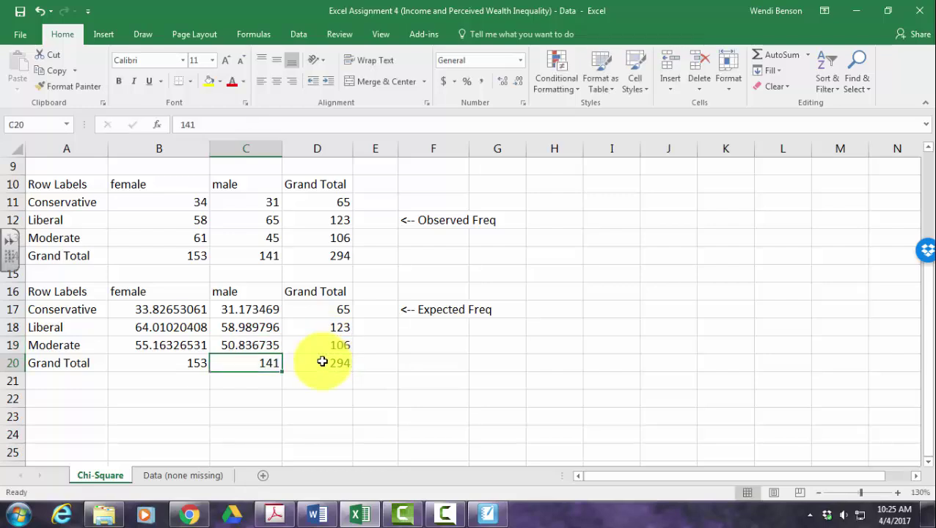
- Review the observed and expected frequency tables in Excel against the Chi-Square questions 8 and 9 in the Word assignment document
left_click_drag(69, 186, 314, 254)
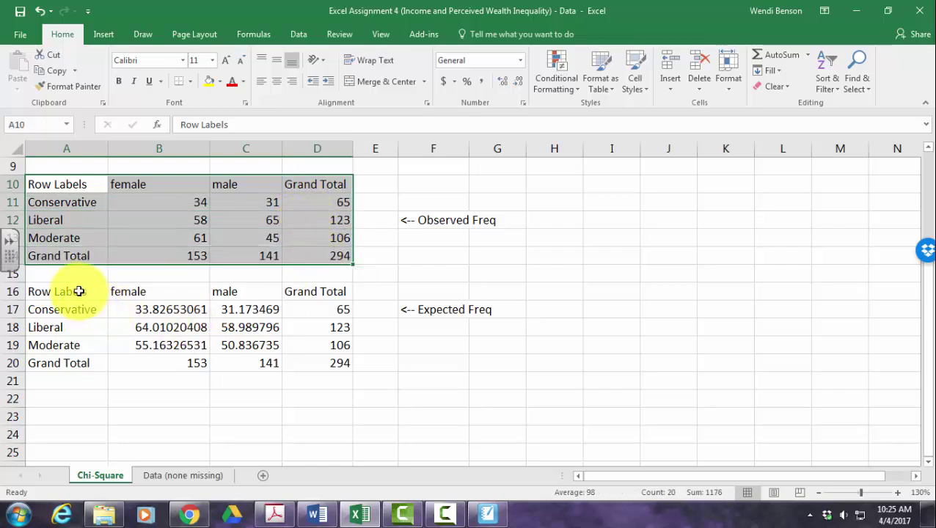
left_click_drag(76, 293, 331, 370)
left_click(315, 516)
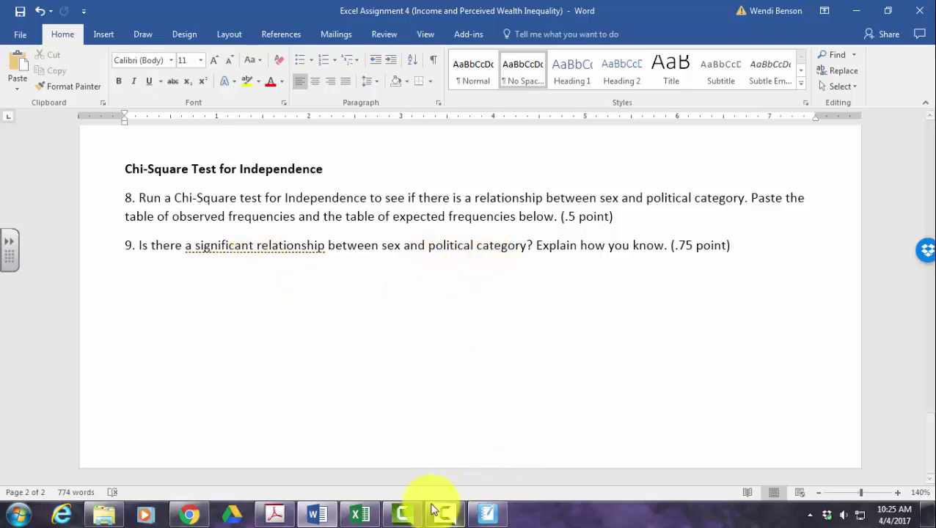
left_click(360, 514)
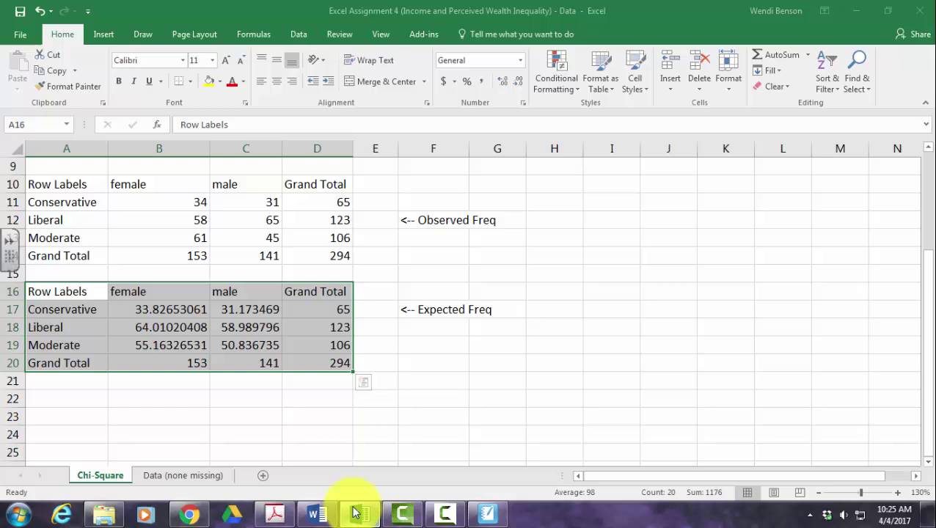
left_click(167, 409)
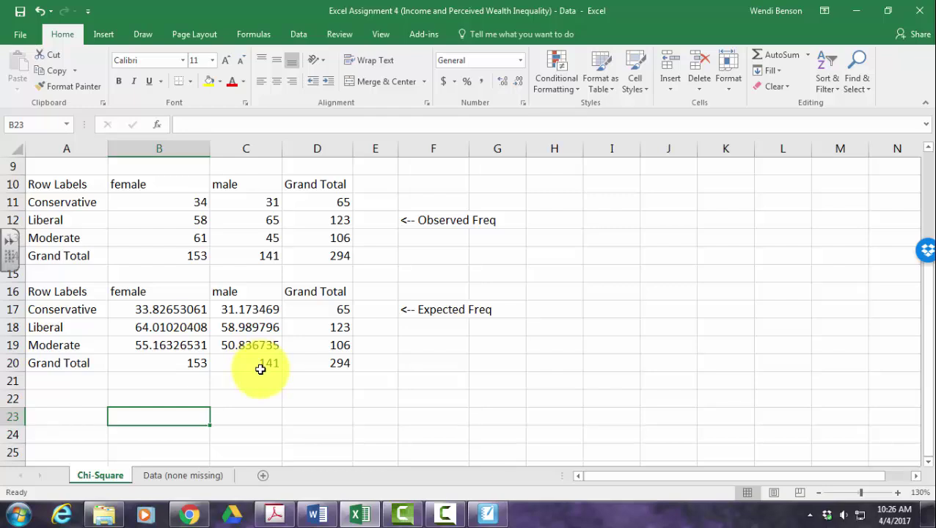
left_click_drag(200, 203, 271, 235)
left_click_drag(174, 312, 250, 337)
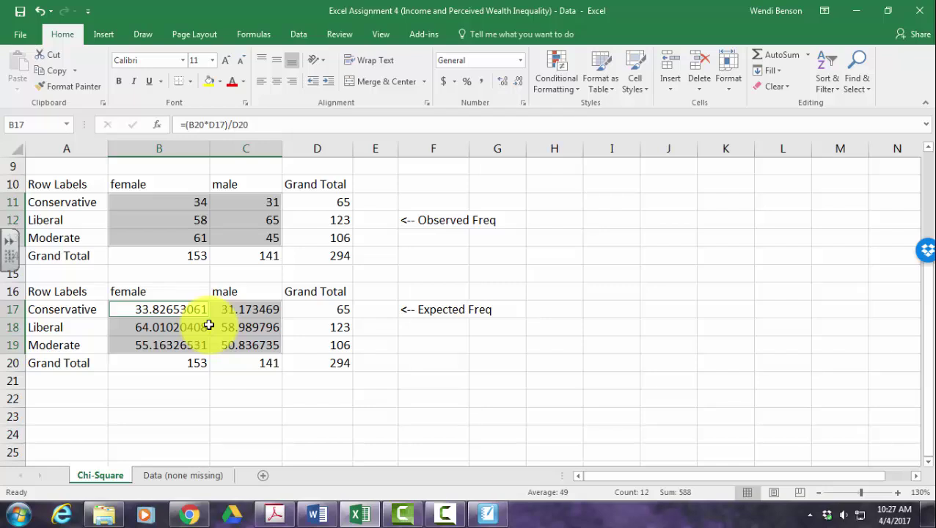
- Enter the label "p =" in cell B22 below the expected frequency table
left_click(190, 405)
type("p =")
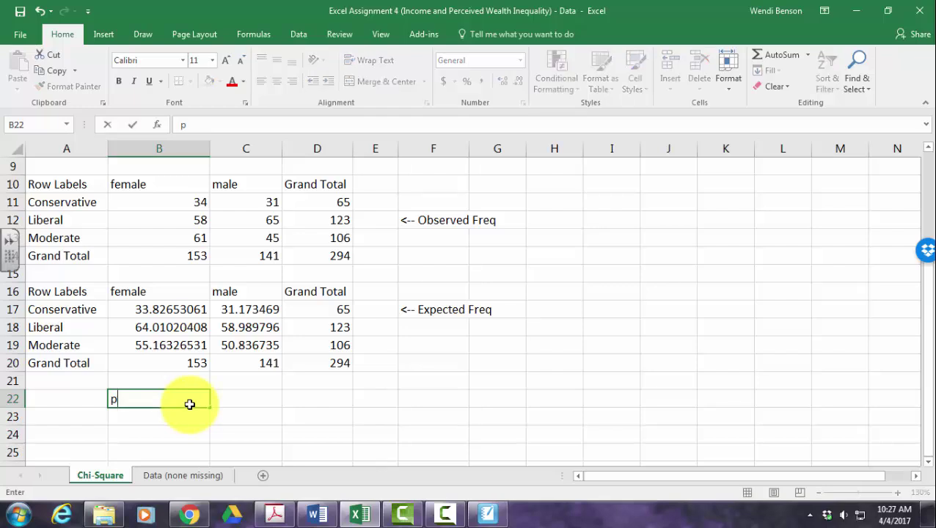
left_click(219, 405)
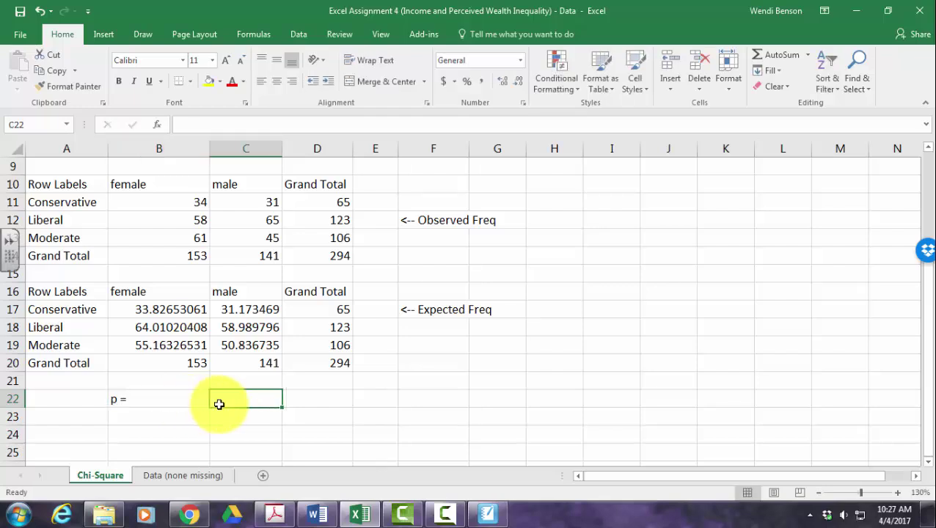
- Calculate the p-value in C22 with CHISQ.TEST, using B11:C13 as the actual range and B17:C19 as the expected range
type("=")
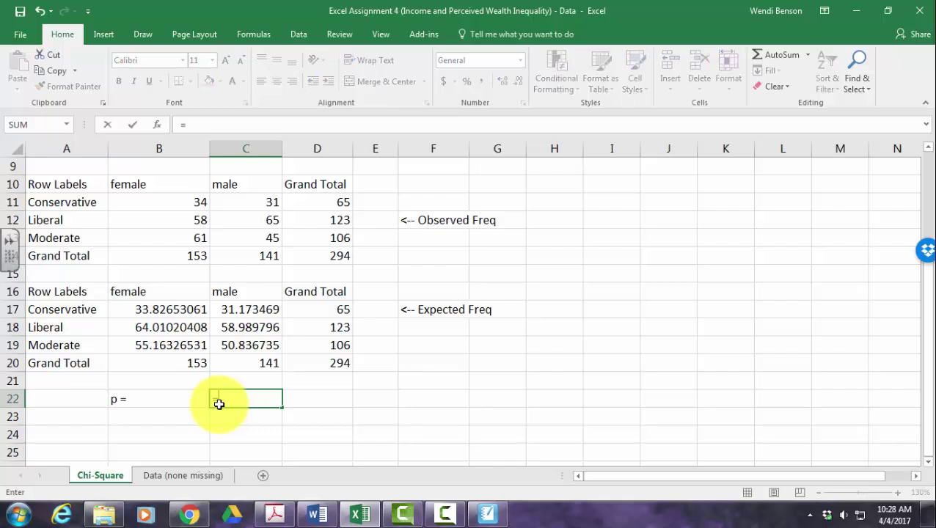
type("chi")
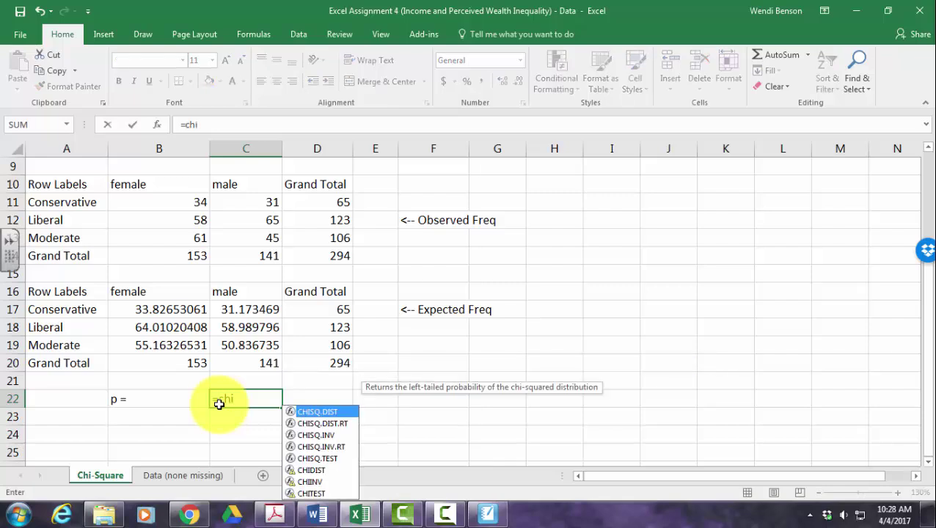
left_click(330, 460)
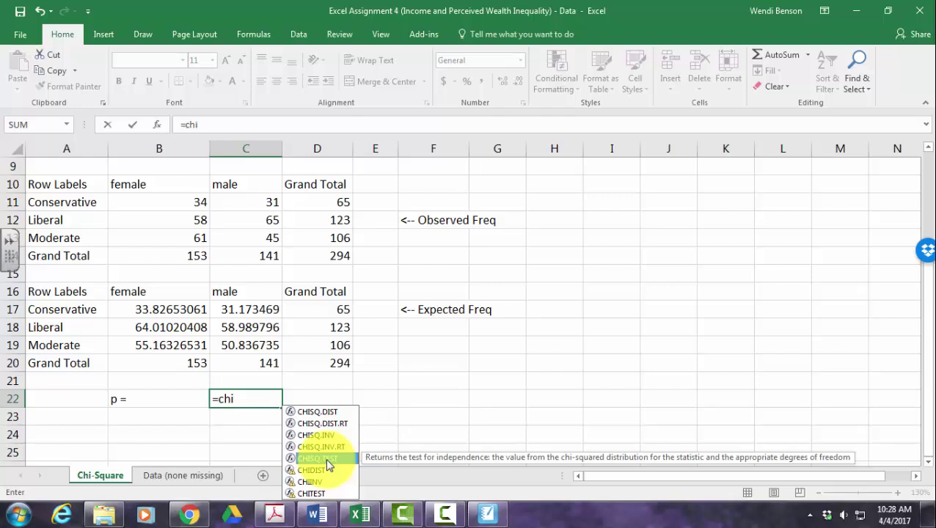
double_click(327, 460)
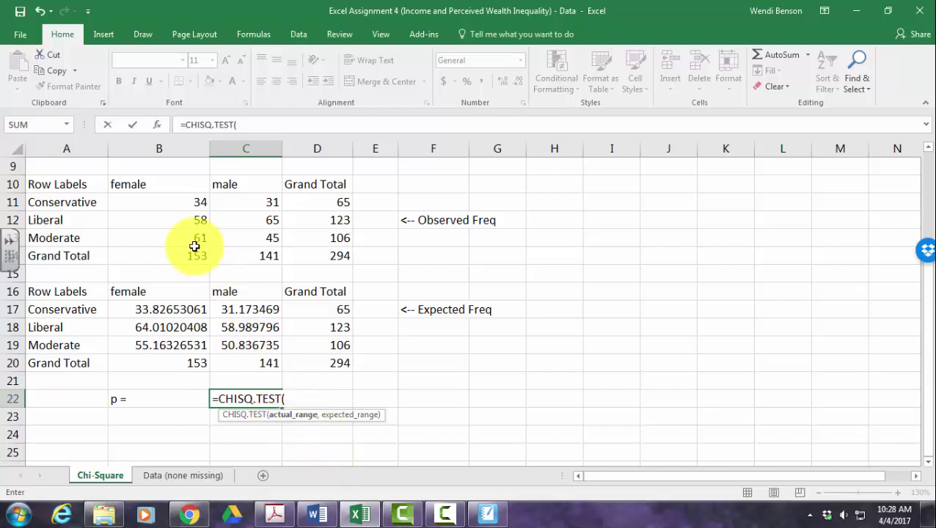
left_click(184, 203)
left_click_drag(203, 208, 244, 236)
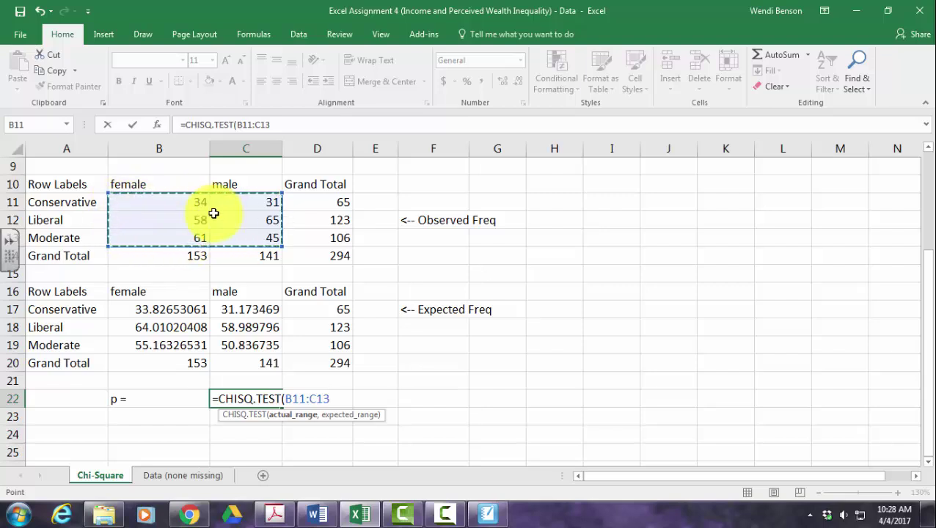
type(",")
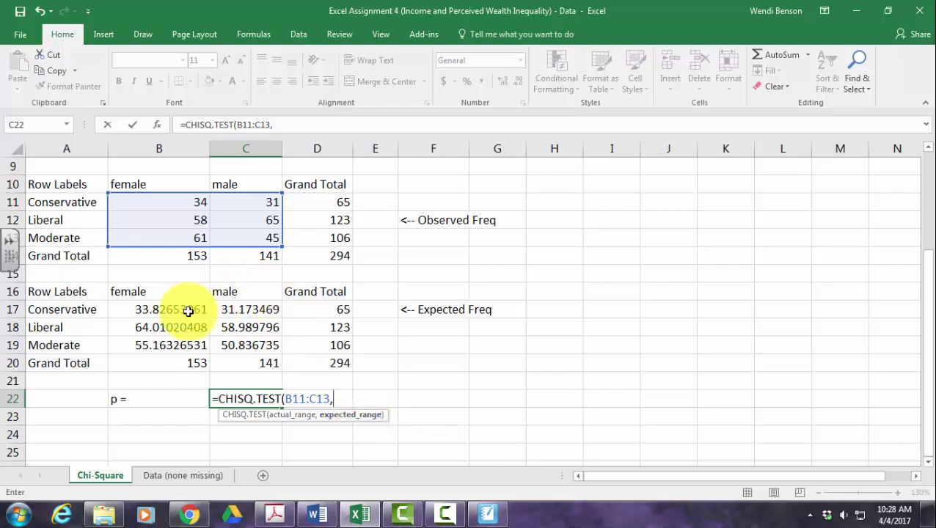
left_click_drag(183, 314, 235, 340)
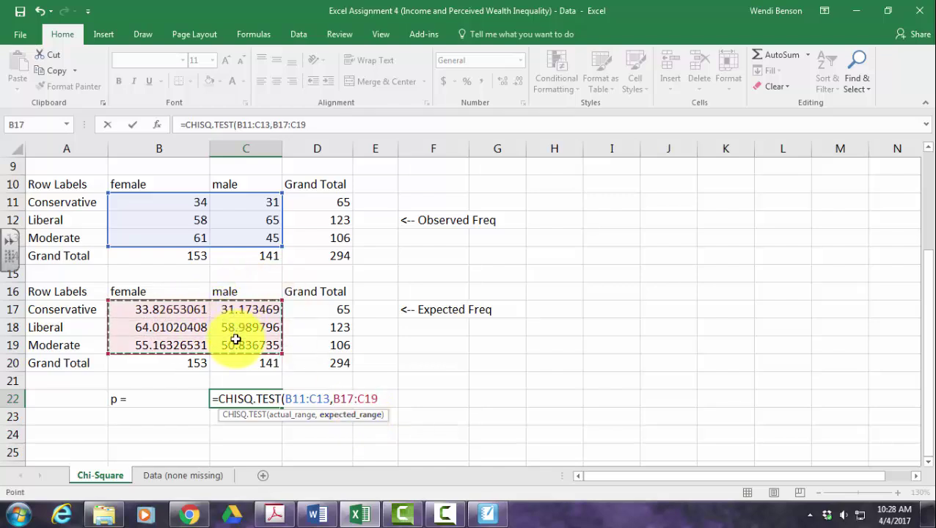
key("Return")
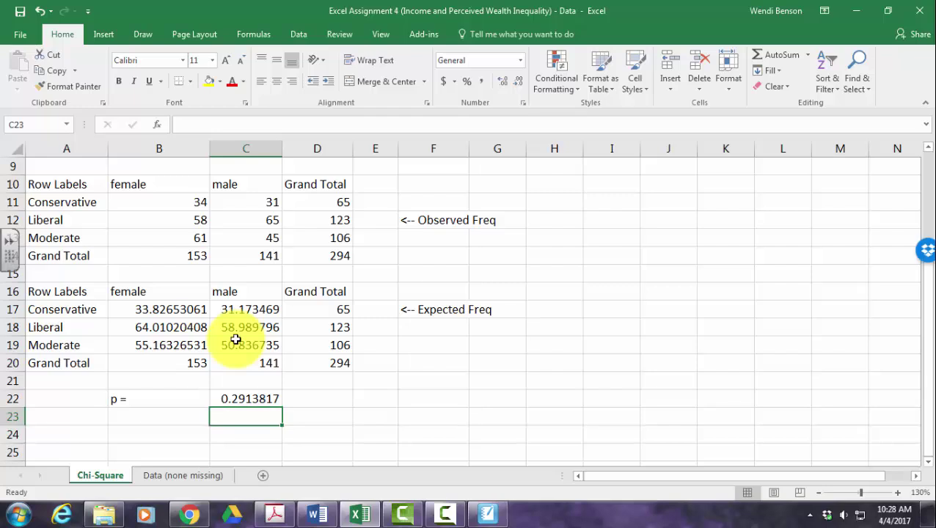